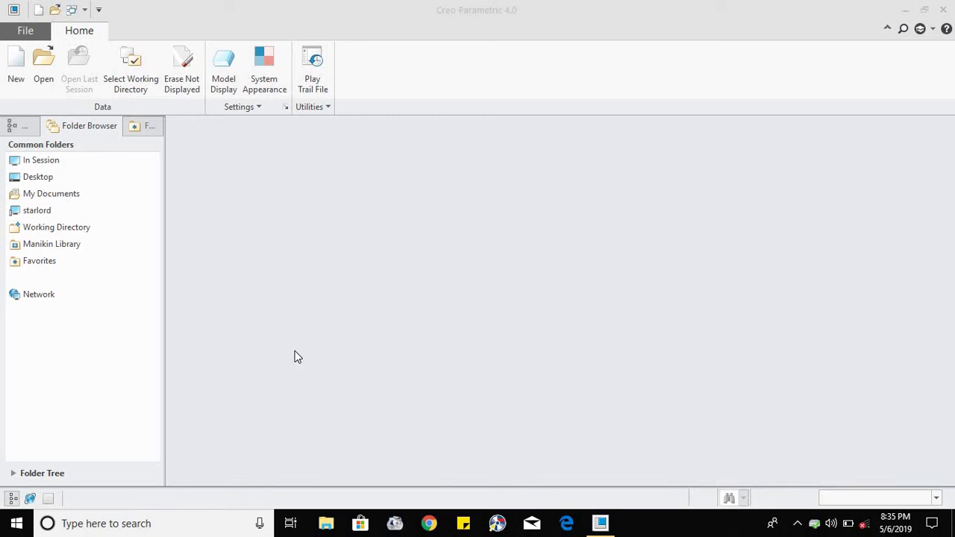
- Create a new Sketch-type file, S2D0015, opening an empty sketch
left_click(12, 90)
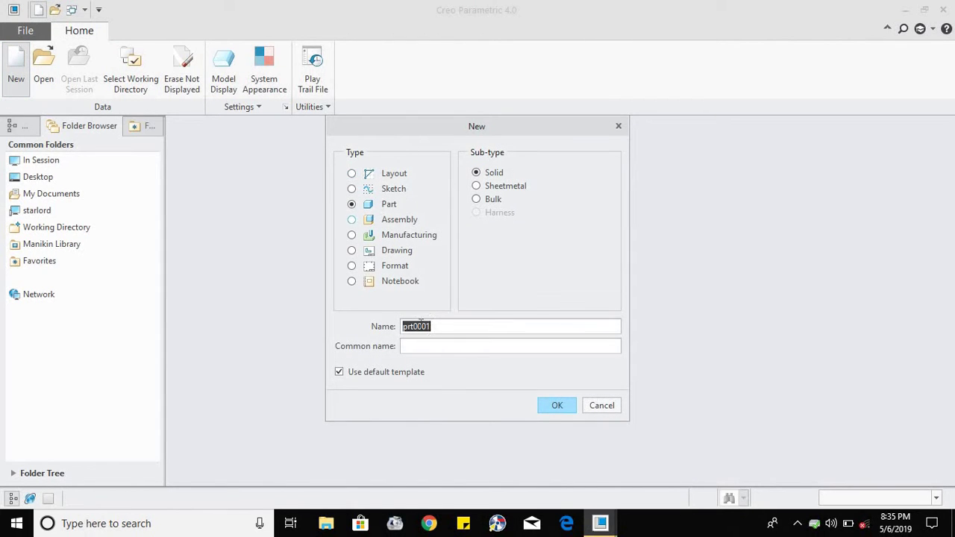
left_click(394, 190)
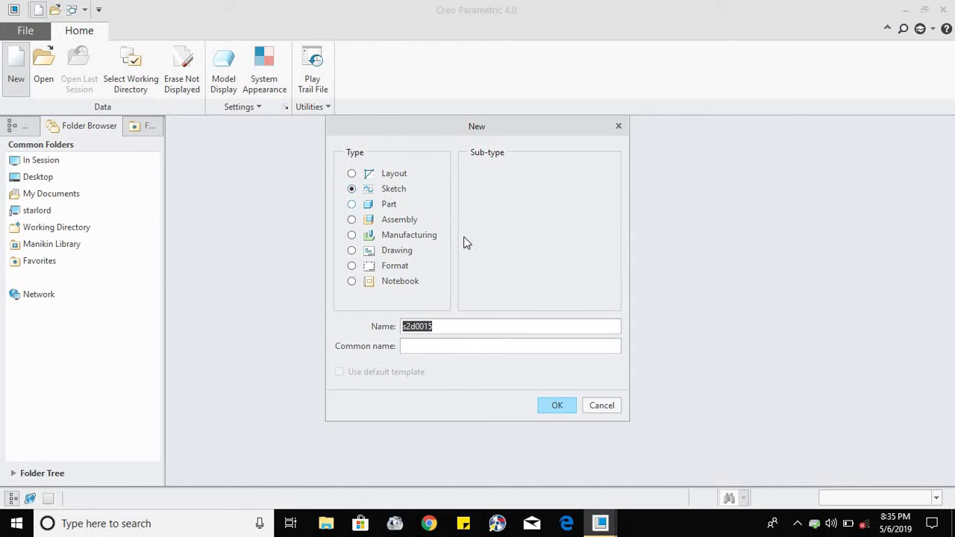
left_click(549, 406)
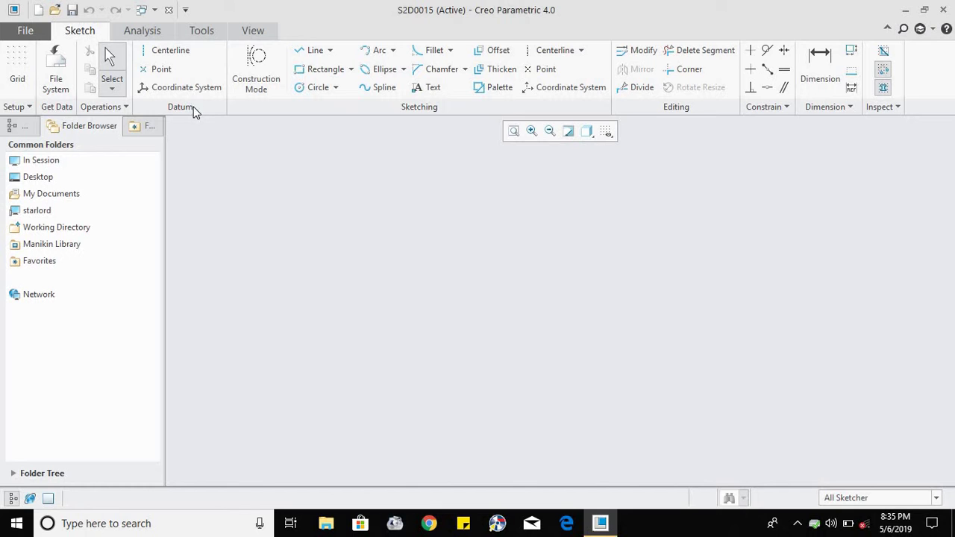
left_click(170, 50)
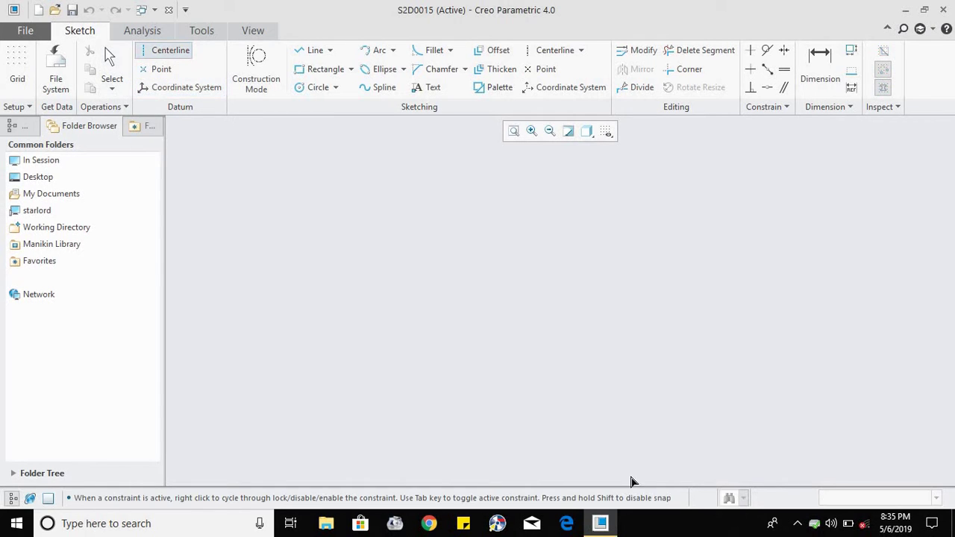
left_click(488, 295)
left_click(497, 295)
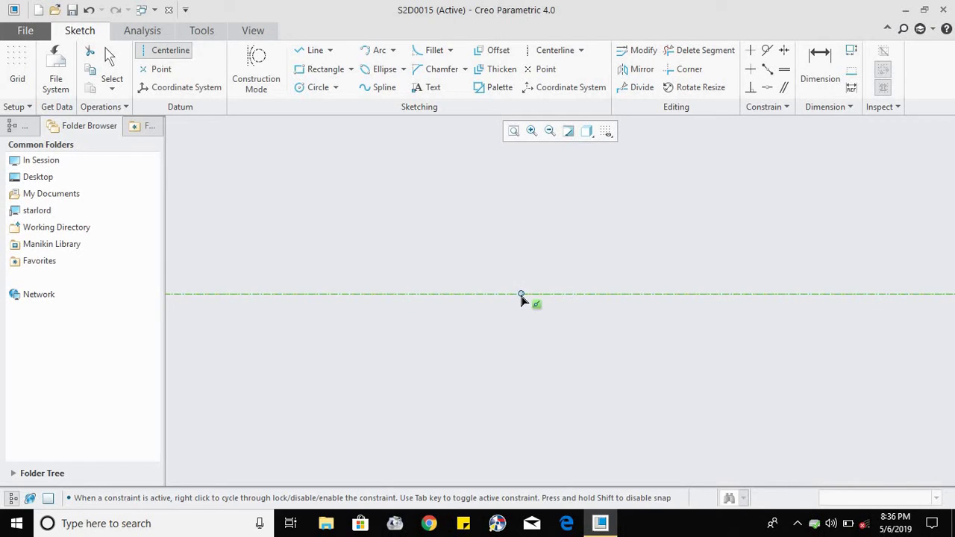
left_click(522, 296)
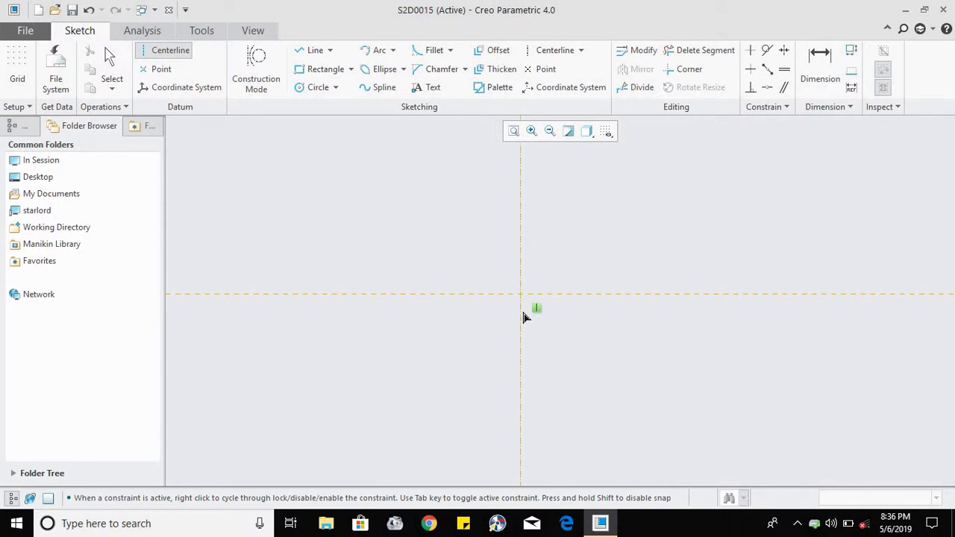
left_click(523, 317)
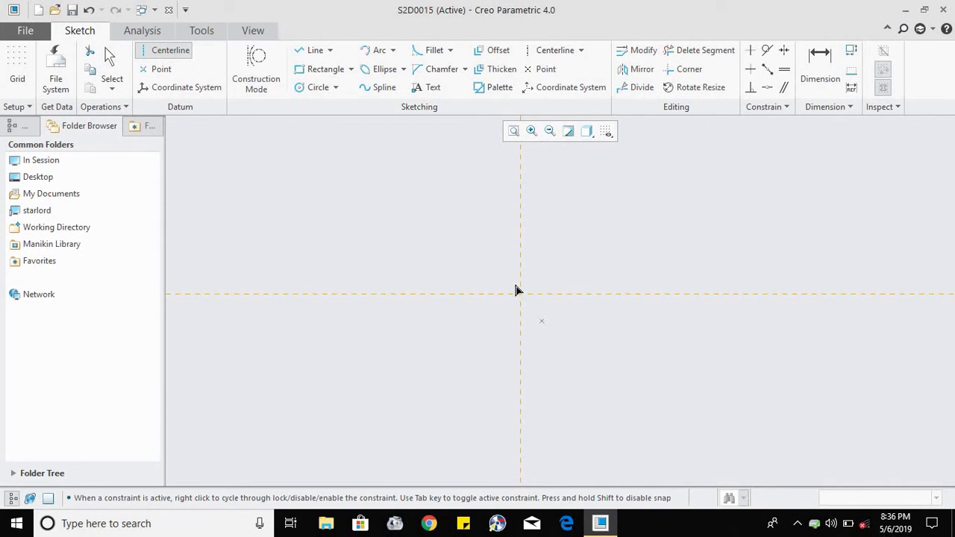
left_click(521, 296)
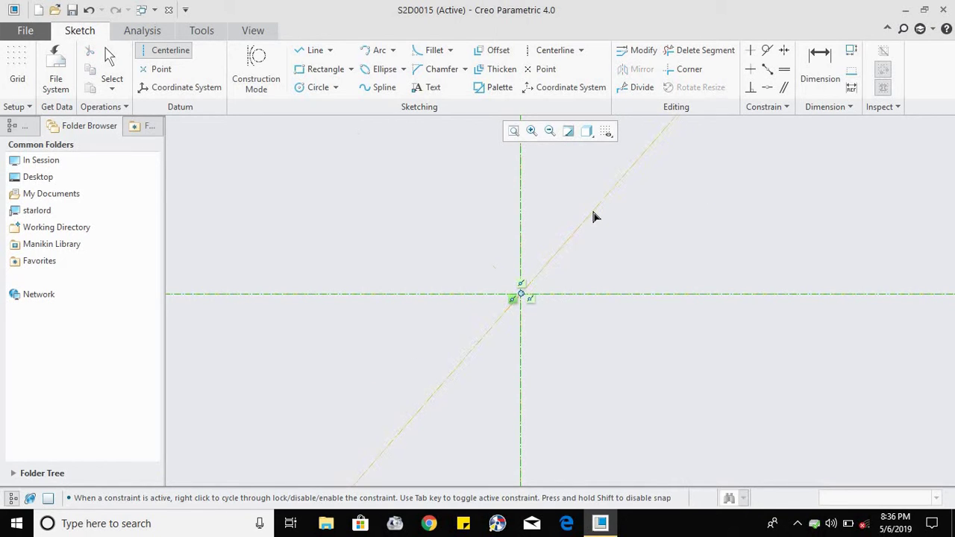
left_click(594, 216)
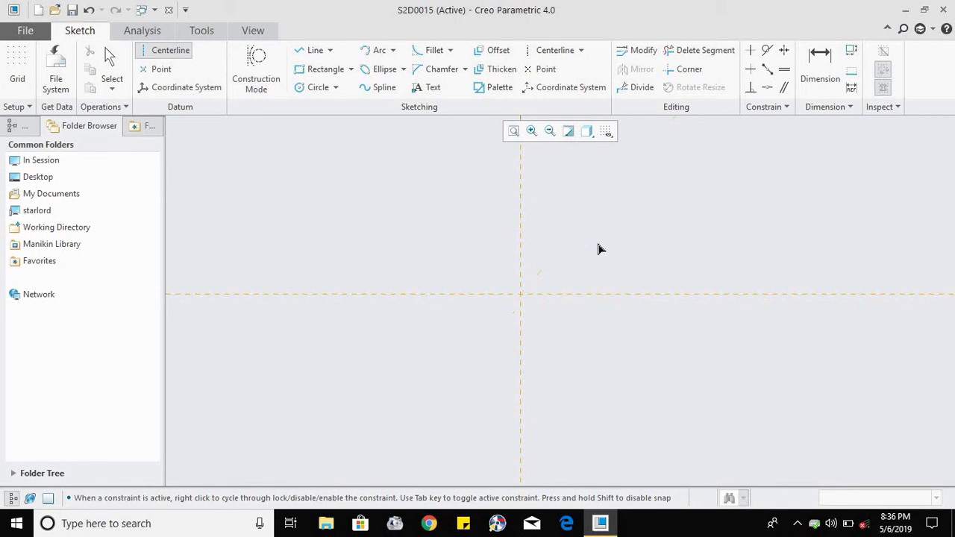
middle_click(622, 373)
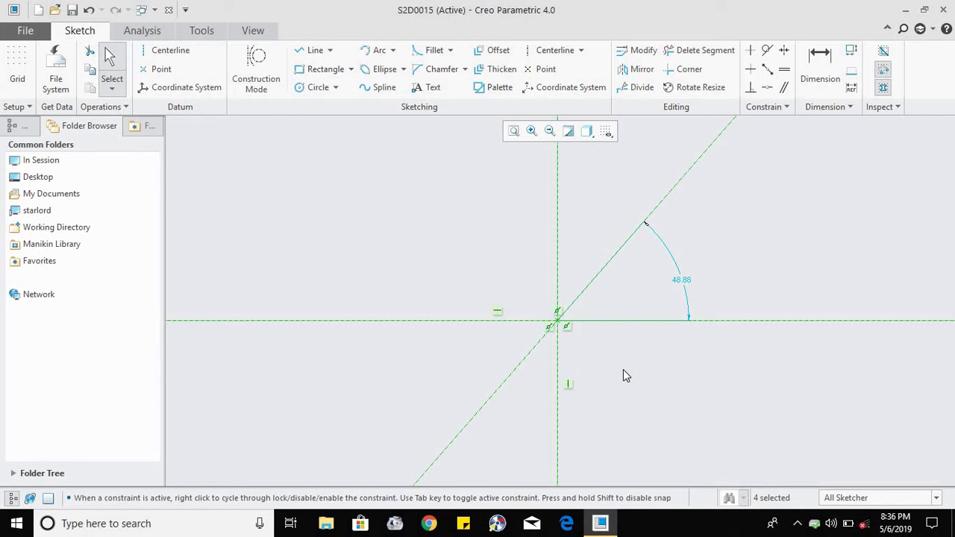
left_click(643, 366)
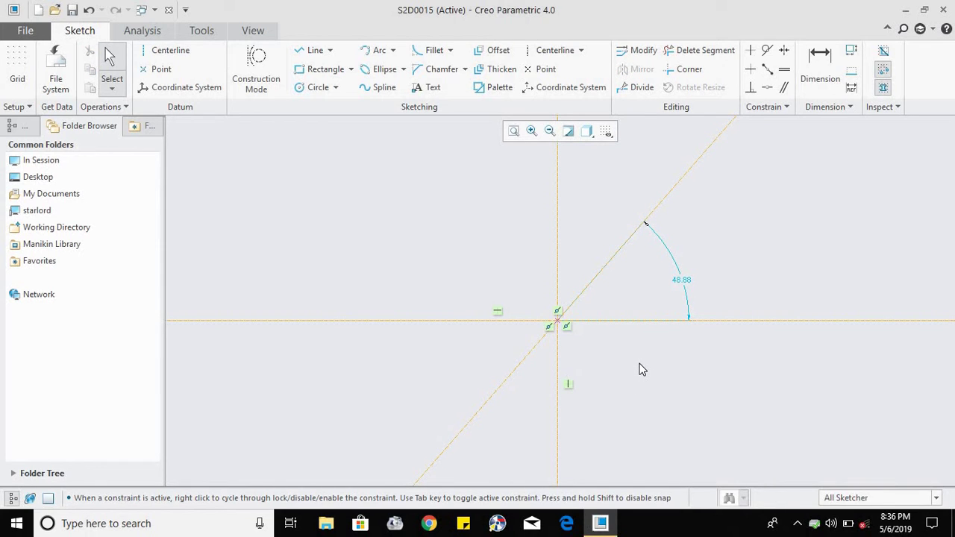
key("ctrl+z")
key("ctrl+z")
key("ctrl+z")
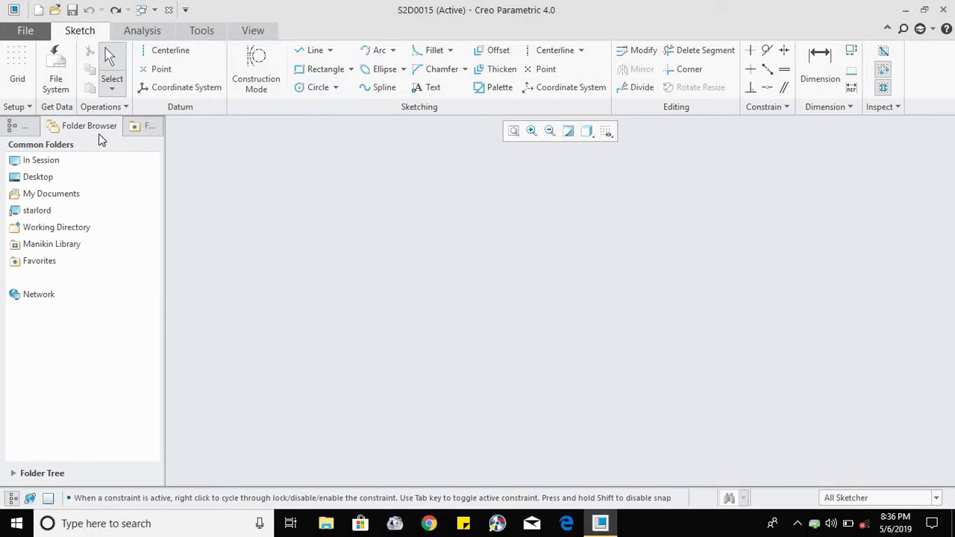
left_click(155, 68)
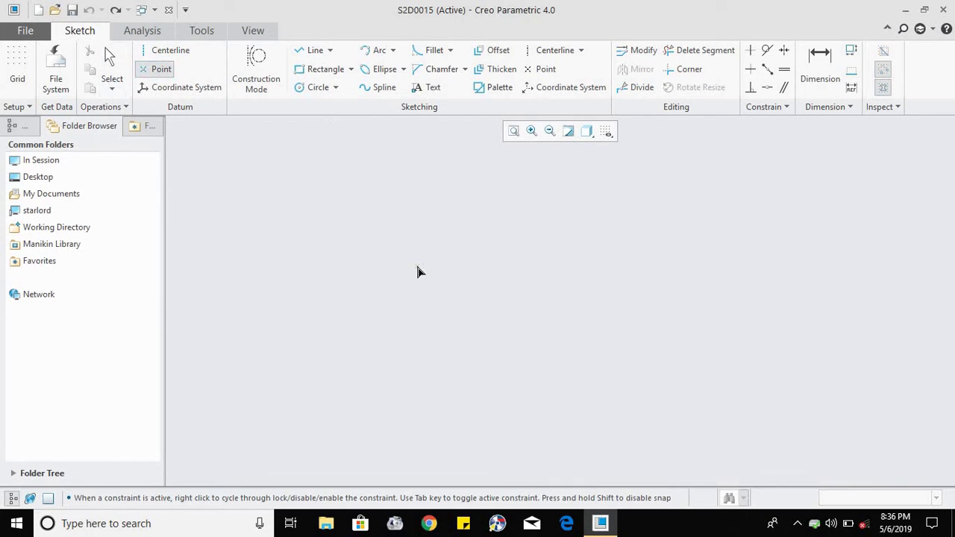
left_click(418, 268)
left_click(677, 267)
left_click(542, 203)
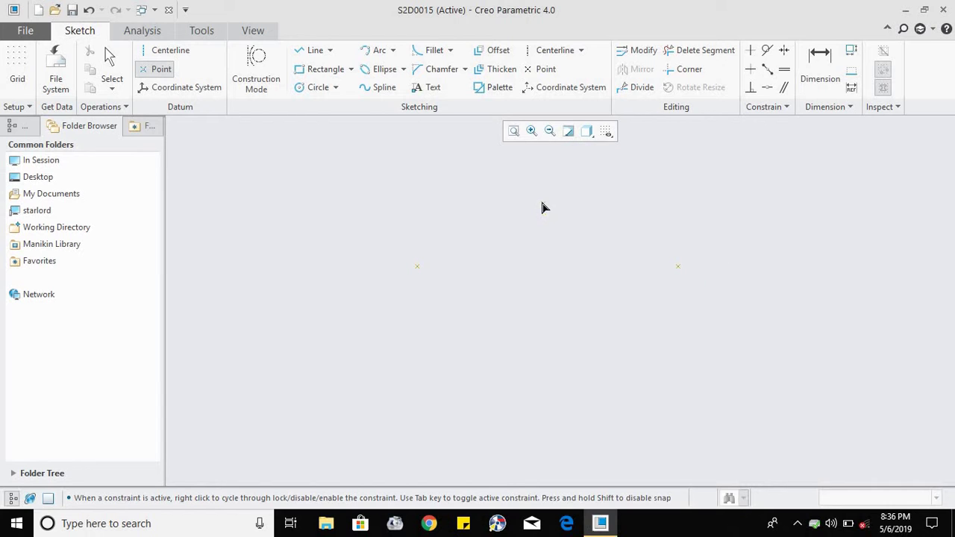
left_click(543, 386)
key("ctrl+z")
key("ctrl+z")
key("ctrl+z")
key("ctrl+z")
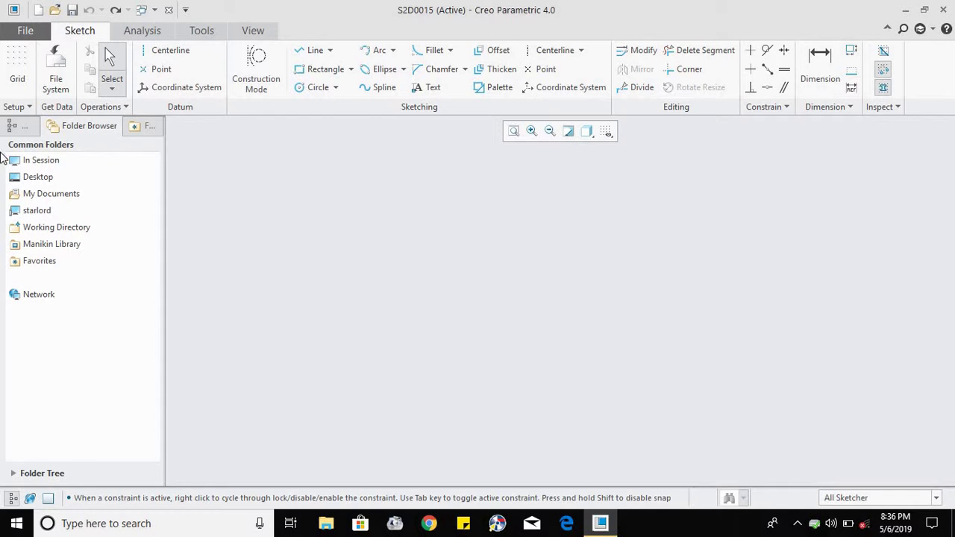
left_click(200, 92)
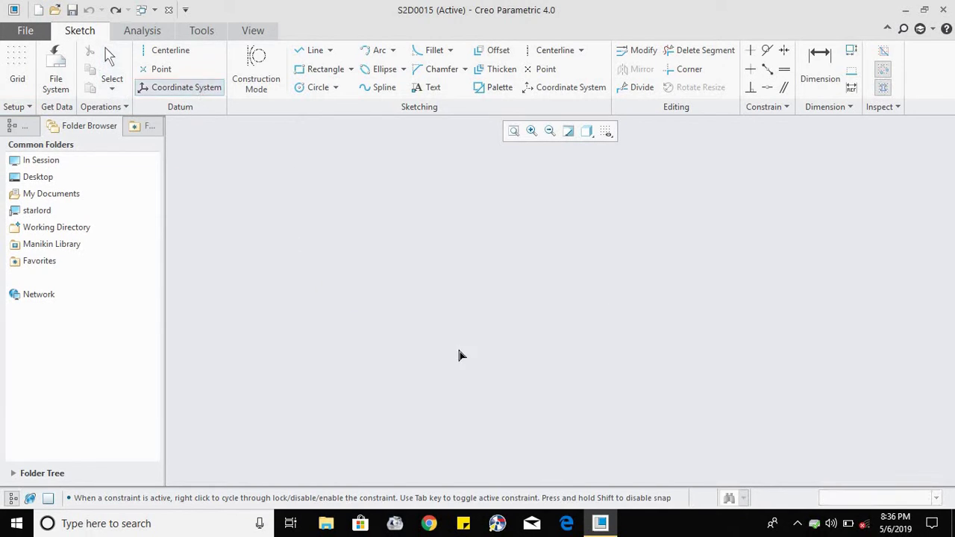
left_click(452, 247)
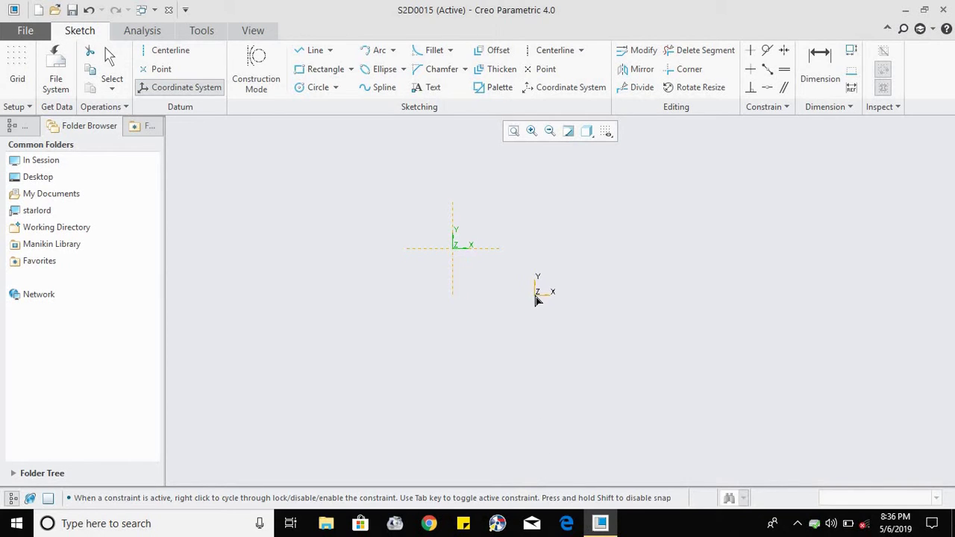
middle_click(534, 302)
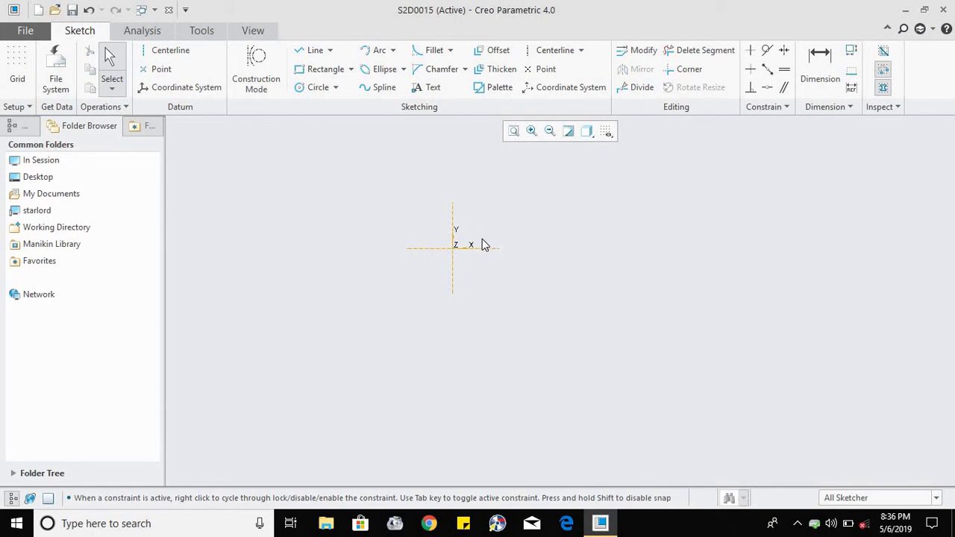
left_click_drag(452, 246, 437, 305)
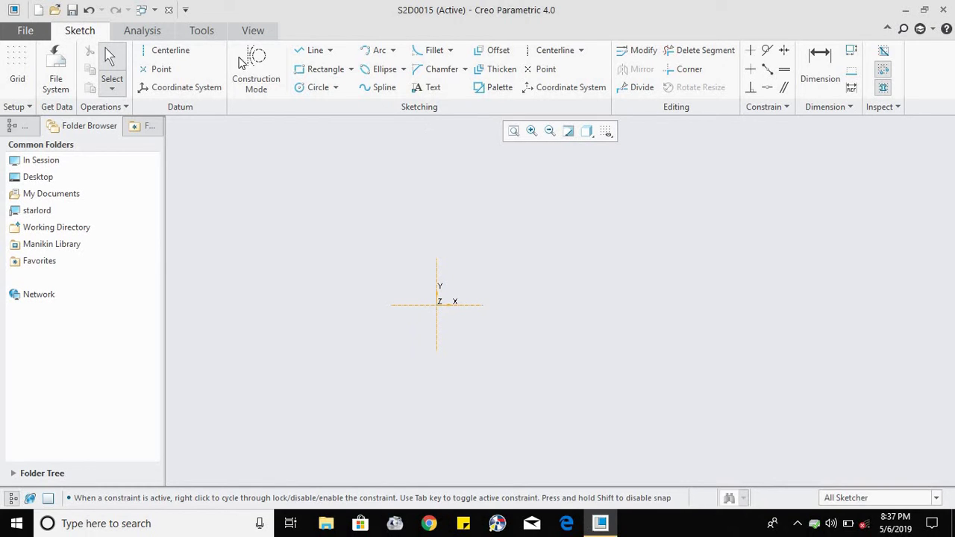
left_click(171, 52)
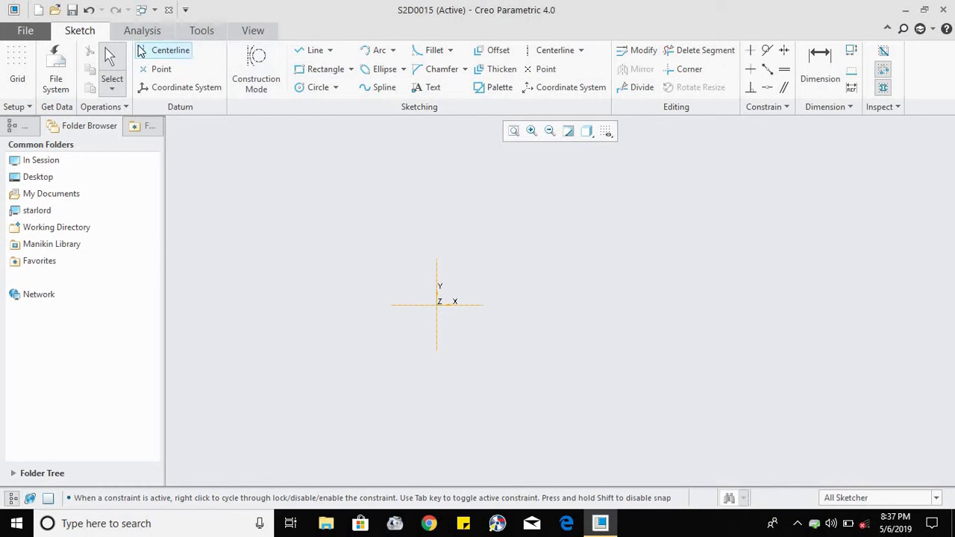
left_click(437, 305)
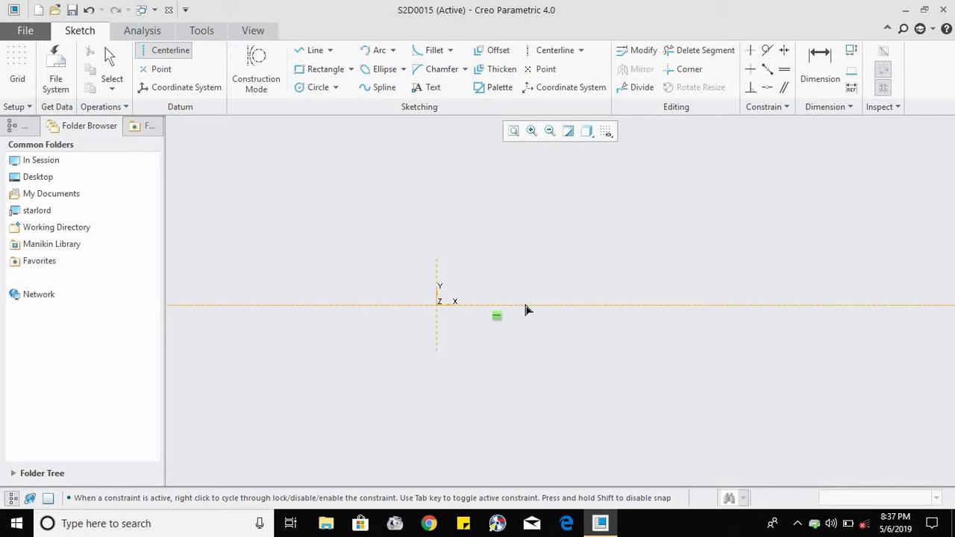
left_click(526, 305)
left_click(437, 305)
left_click(437, 357)
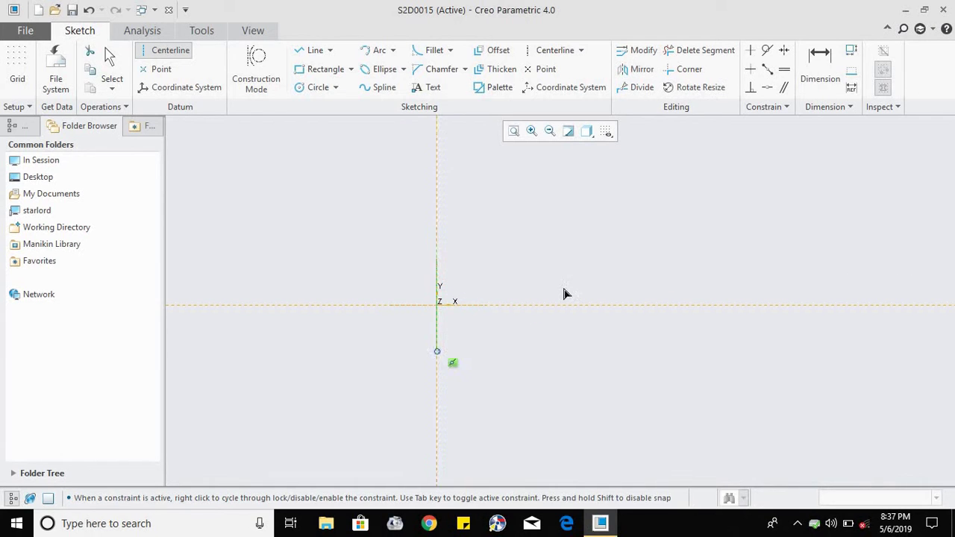
middle_click(556, 318)
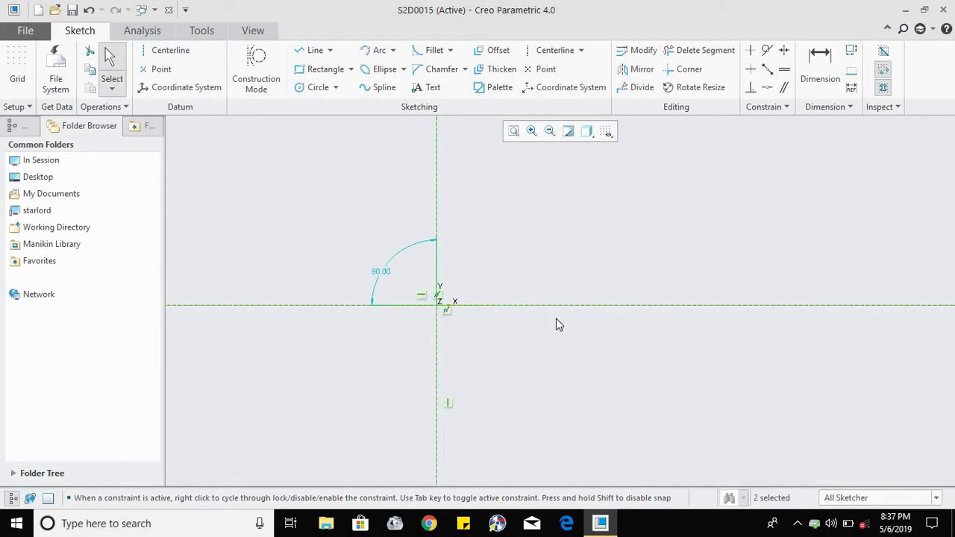
left_click(388, 273)
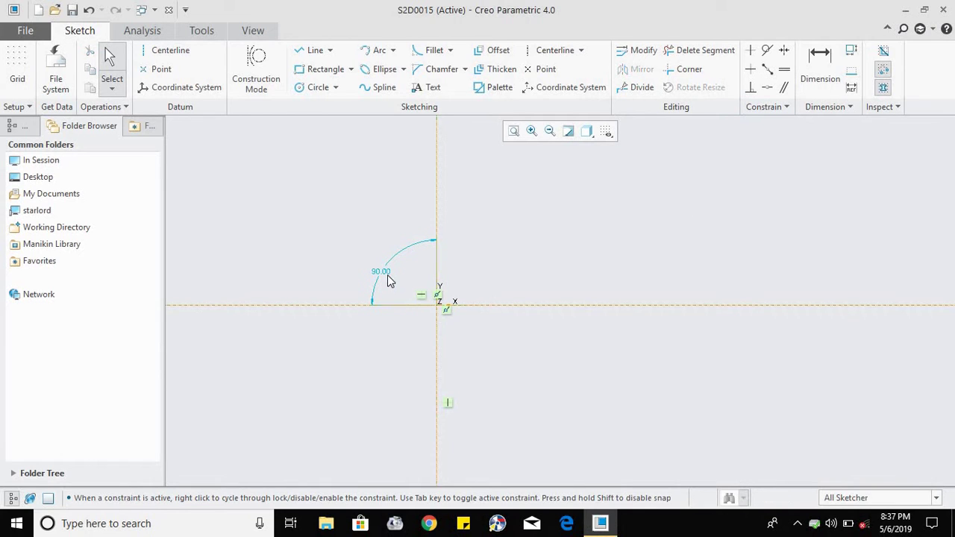
key("ctrl+z")
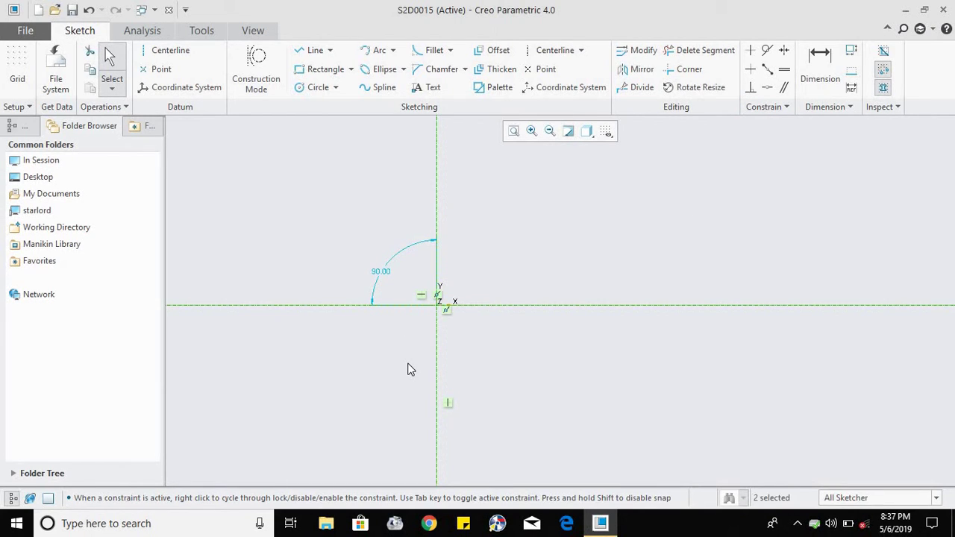
key("ctrl+z")
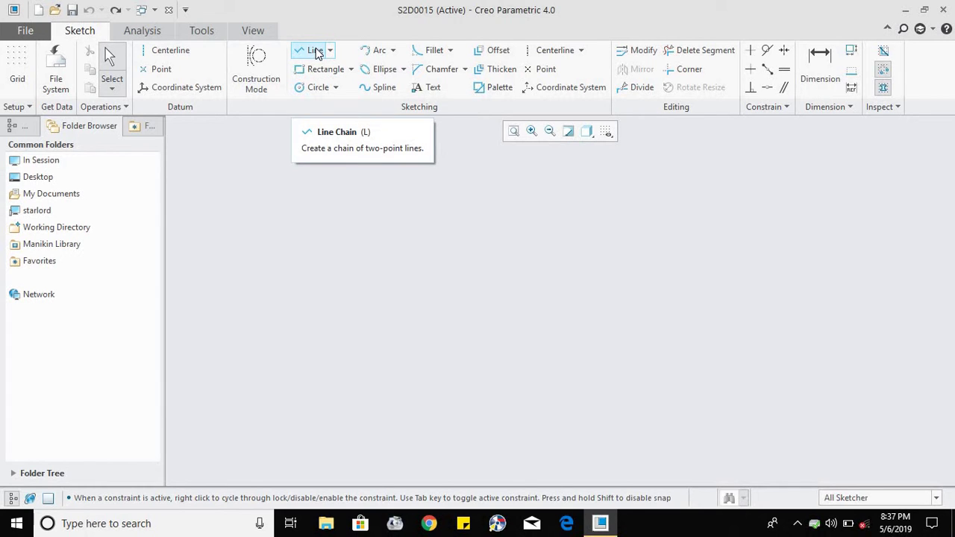
- Sketch a closed five-segment chained-line outline, then undo it so the sketch is empty
left_click(315, 51)
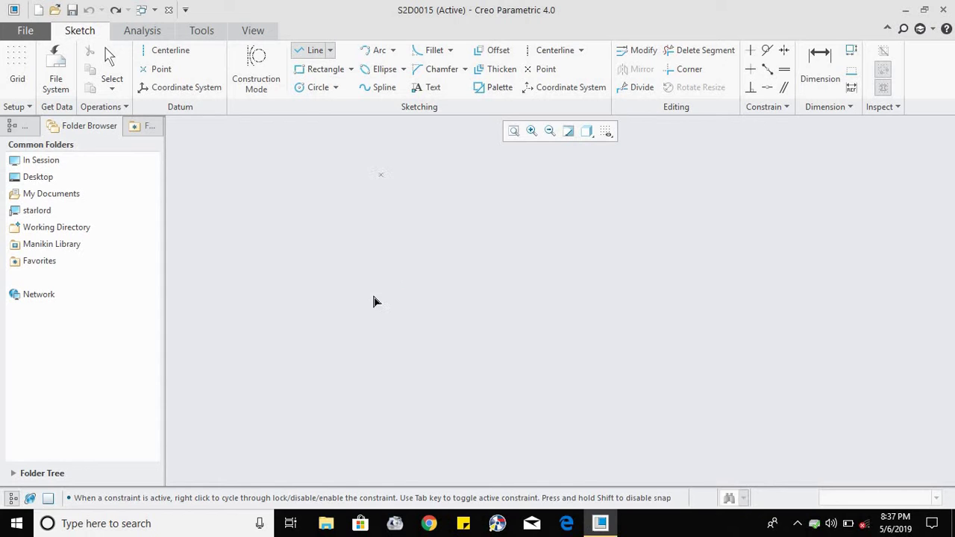
left_click(330, 52)
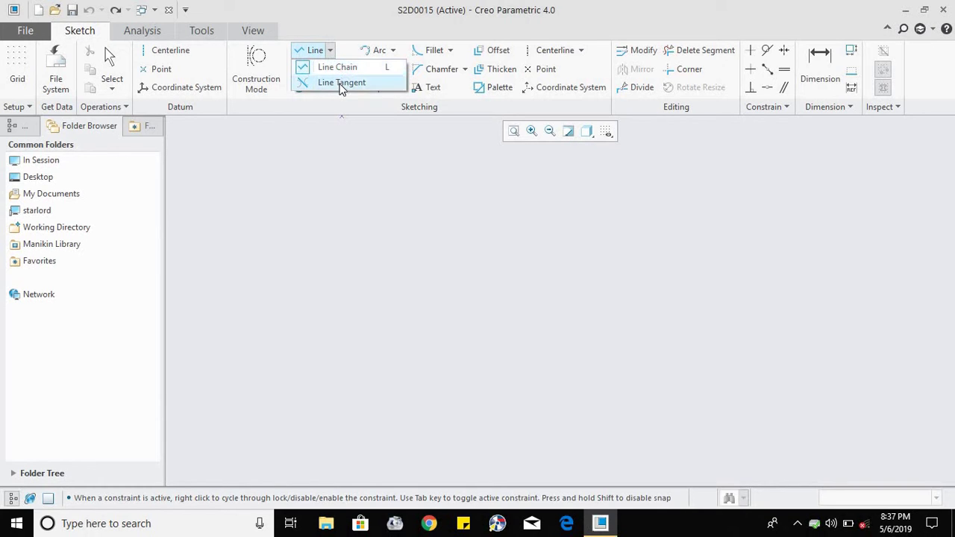
left_click(336, 67)
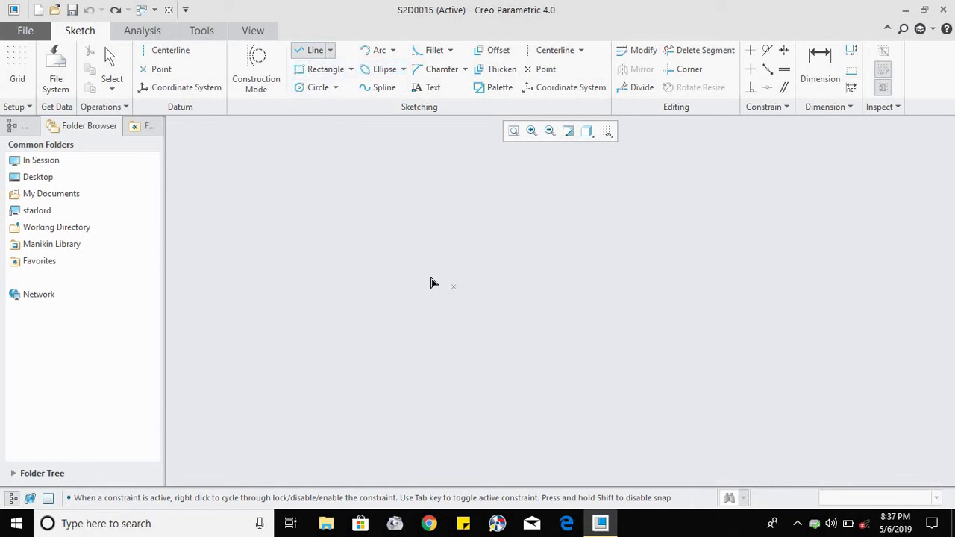
left_click(397, 278)
left_click(571, 283)
left_click(571, 211)
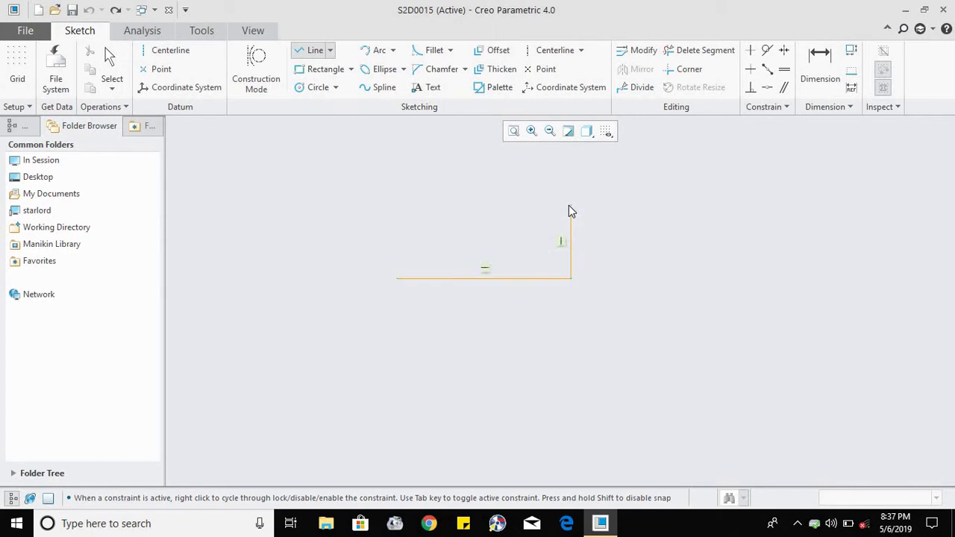
left_click(571, 207)
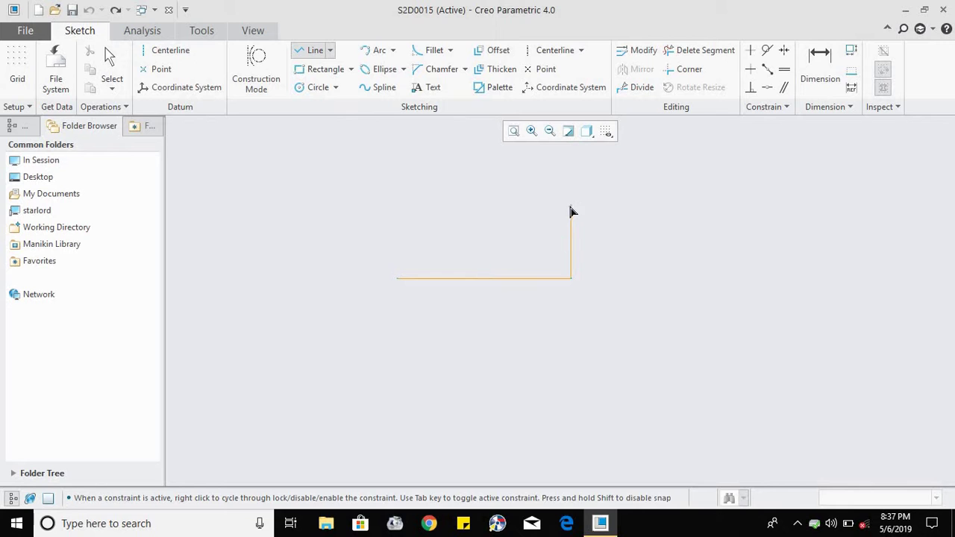
left_click(646, 322)
left_click(403, 321)
left_click(397, 279)
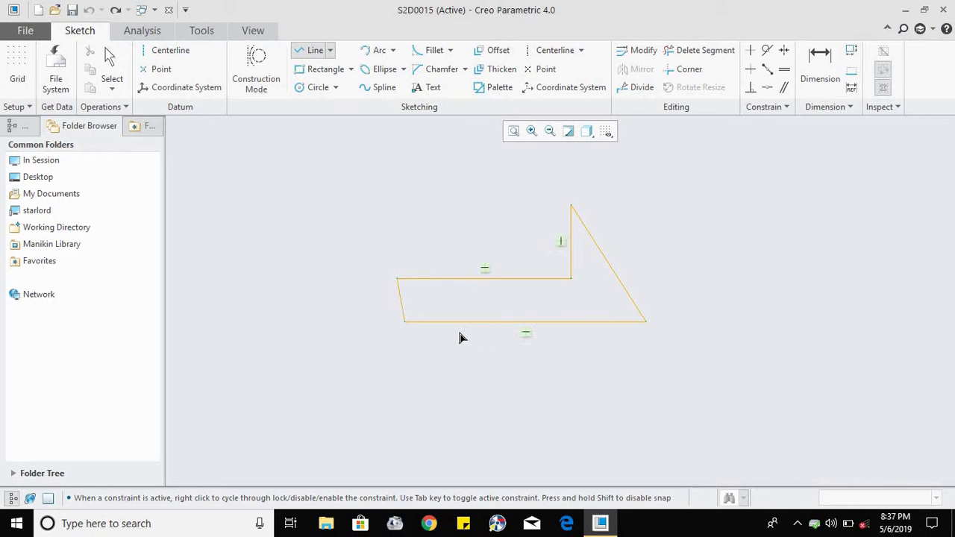
middle_click(461, 334)
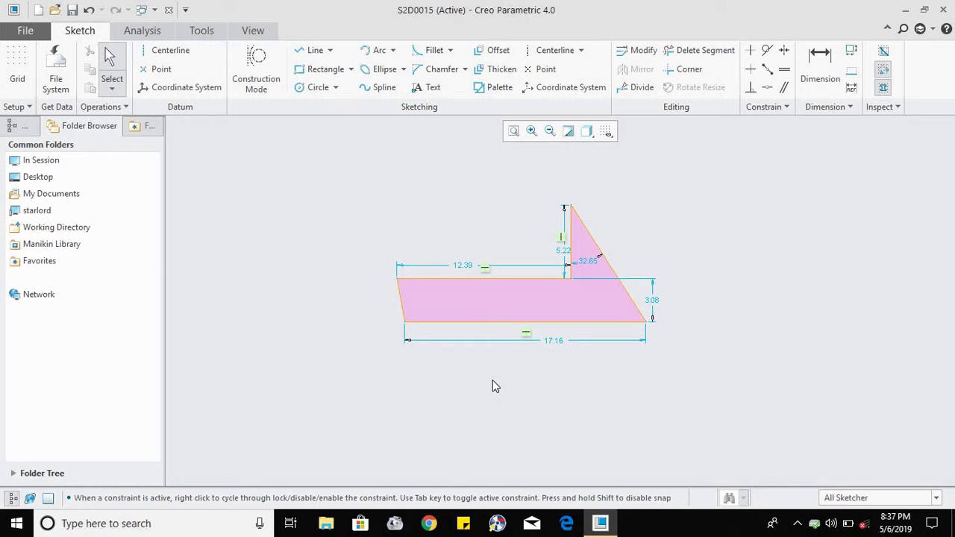
key("ctrl+z")
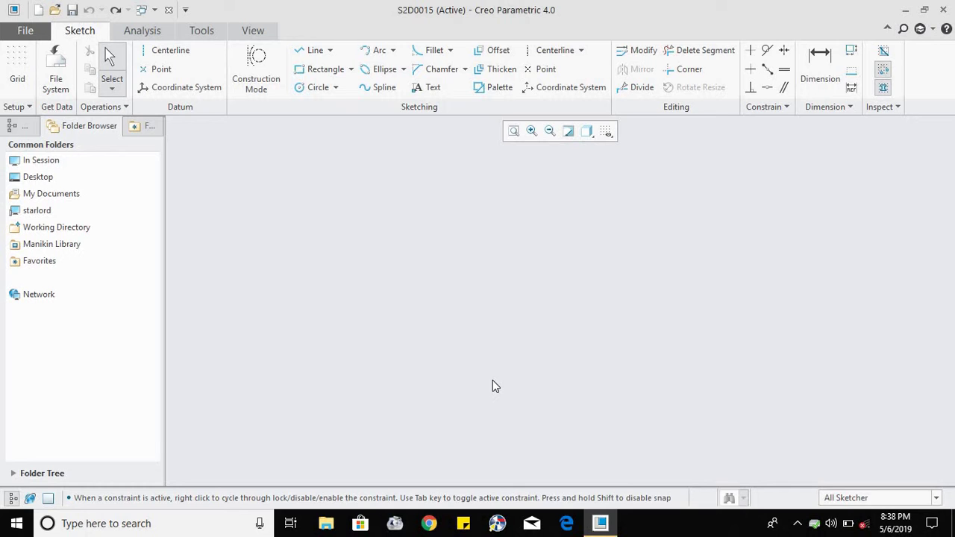
- Draw two equal circles side by side, 11.19 apart, and begin a line at the left circle's top
left_click(298, 90)
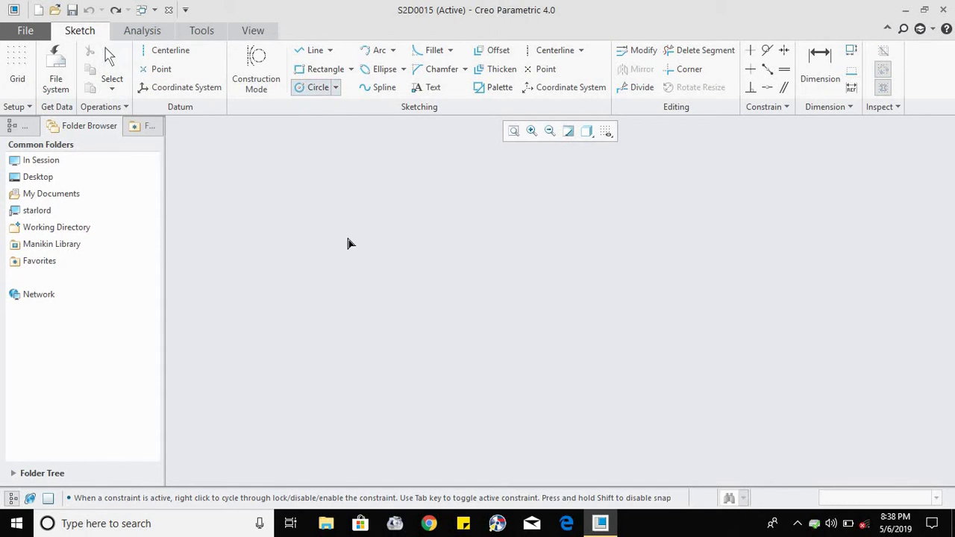
left_click(364, 313)
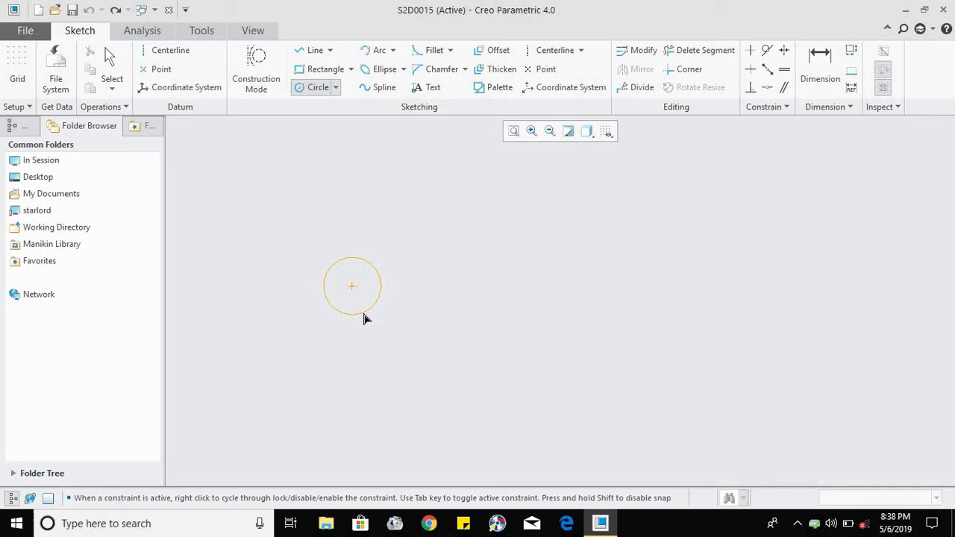
left_click(509, 287)
left_click(532, 304)
middle_click(635, 305)
key("ctrl+alt+a")
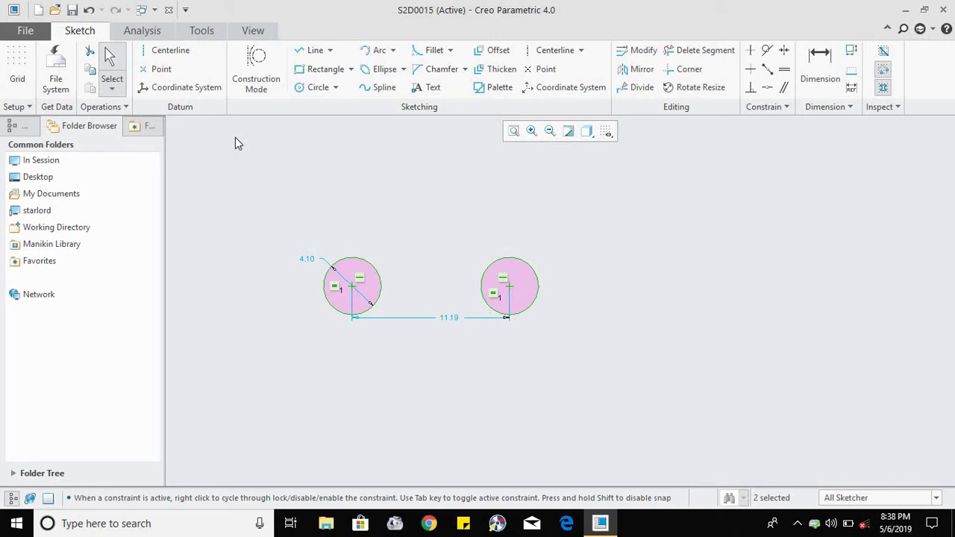
left_click(312, 50)
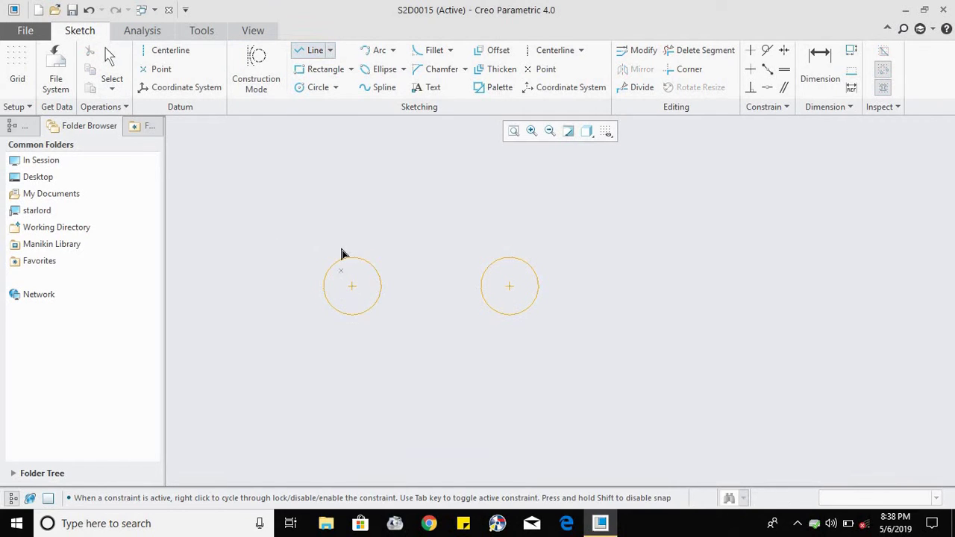
left_click(348, 258)
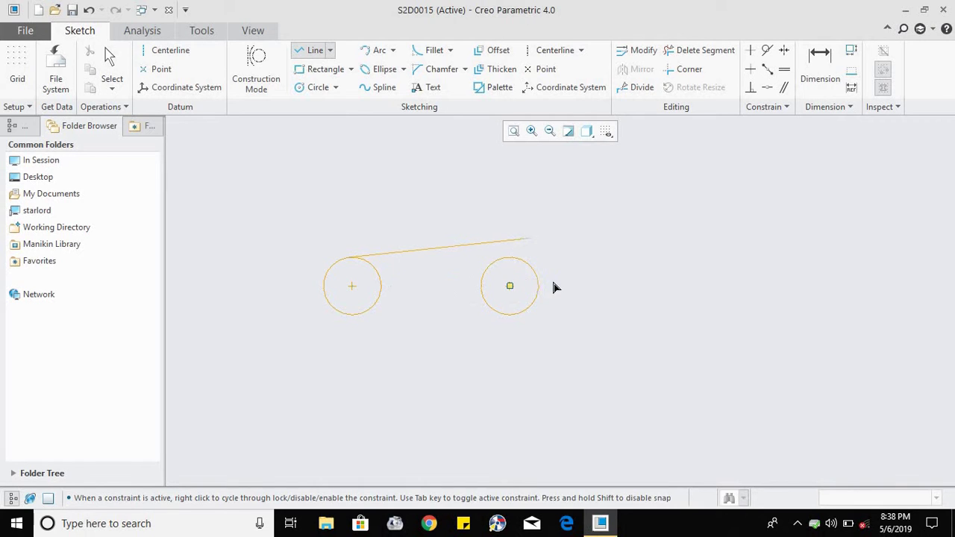
- Connect the two circles with top and bottom tangent lines
middle_click(478, 223)
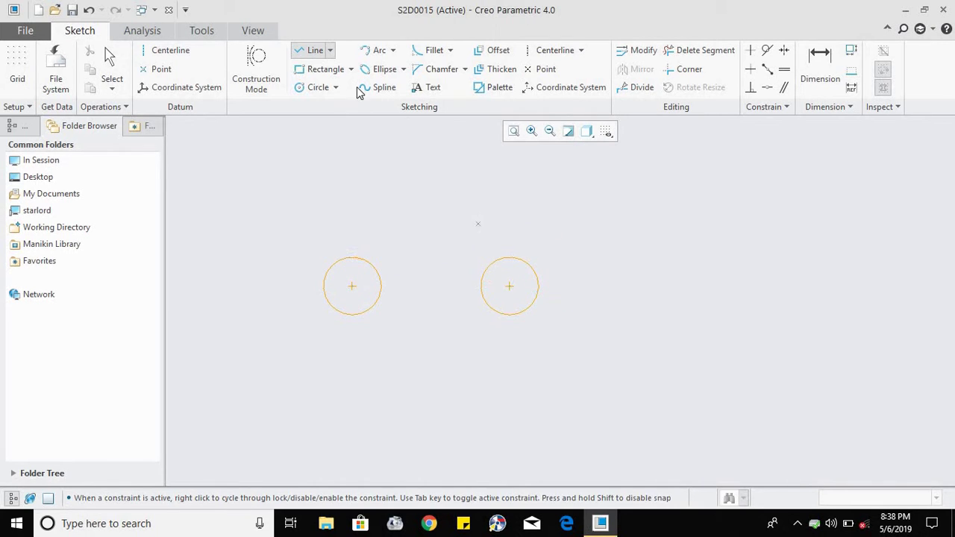
left_click(329, 50)
left_click(332, 87)
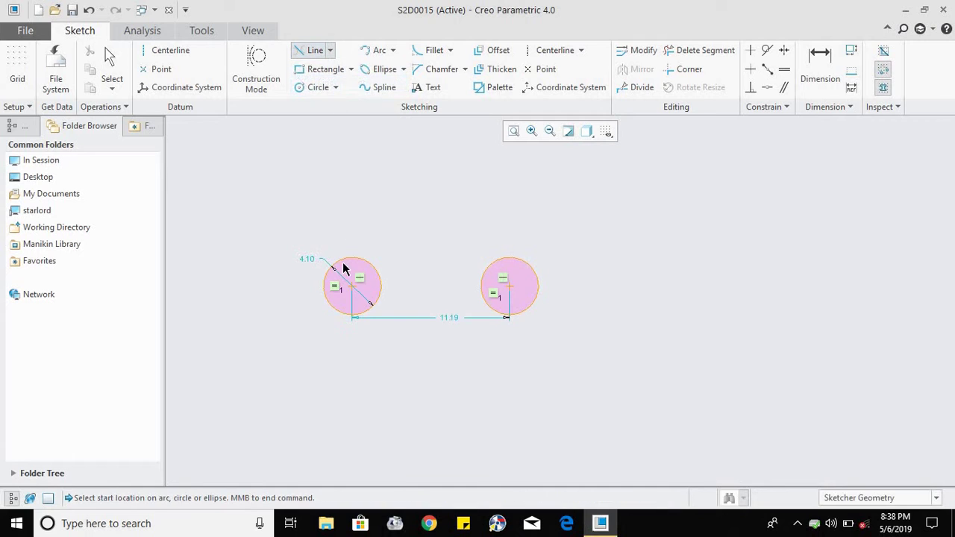
left_click(347, 261)
left_click(515, 259)
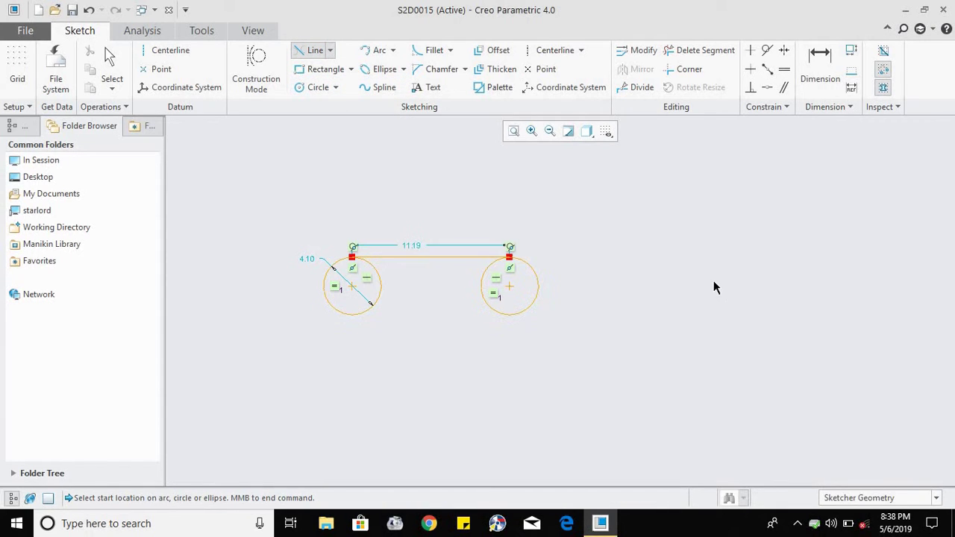
left_click(350, 315)
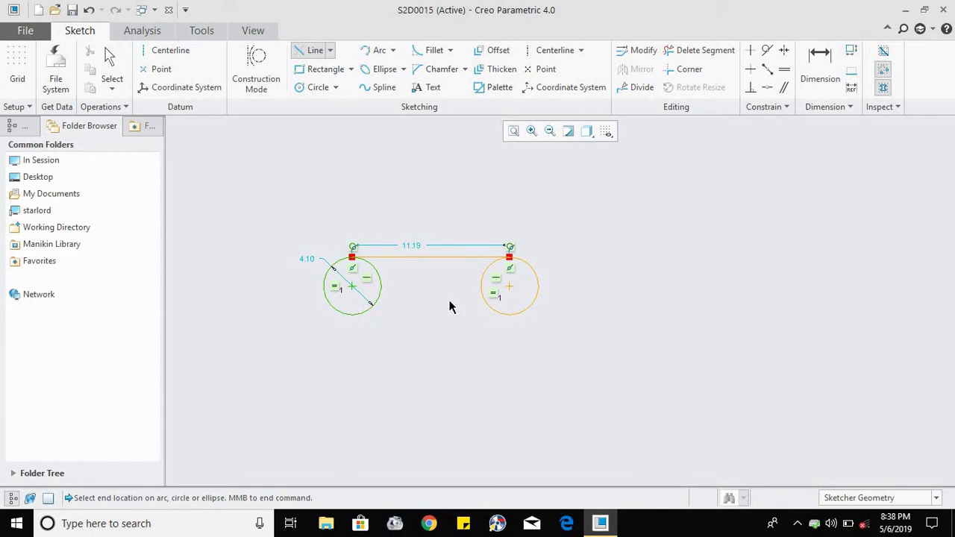
left_click(509, 316)
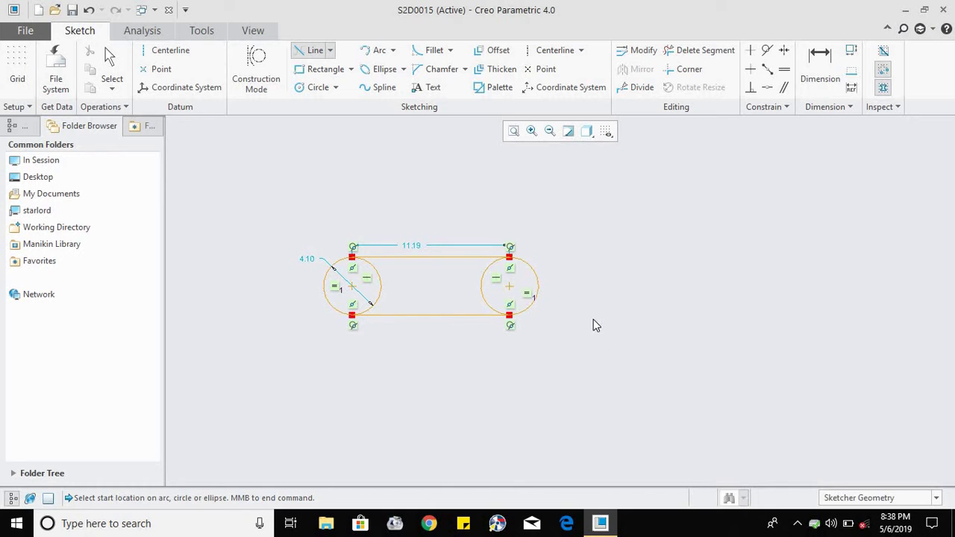
- Delete the tangent lines and undo the circles, leaving the sketch empty
middle_click(593, 320)
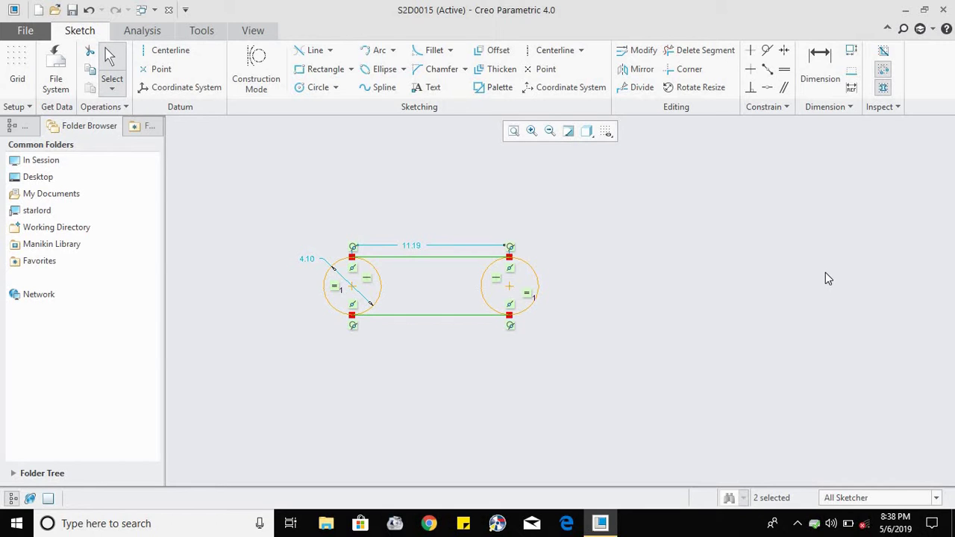
key("Delete")
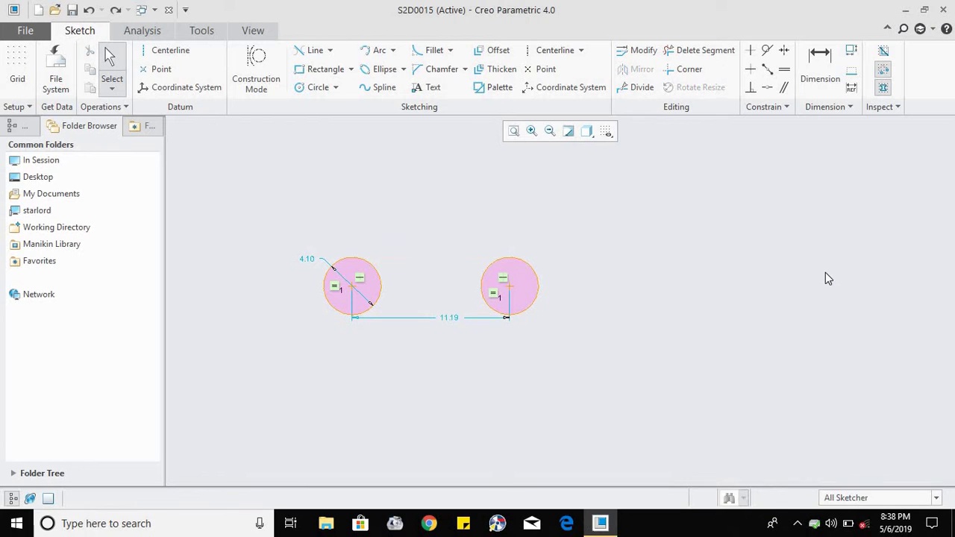
key("ctrl+z")
key("ctrl+z")
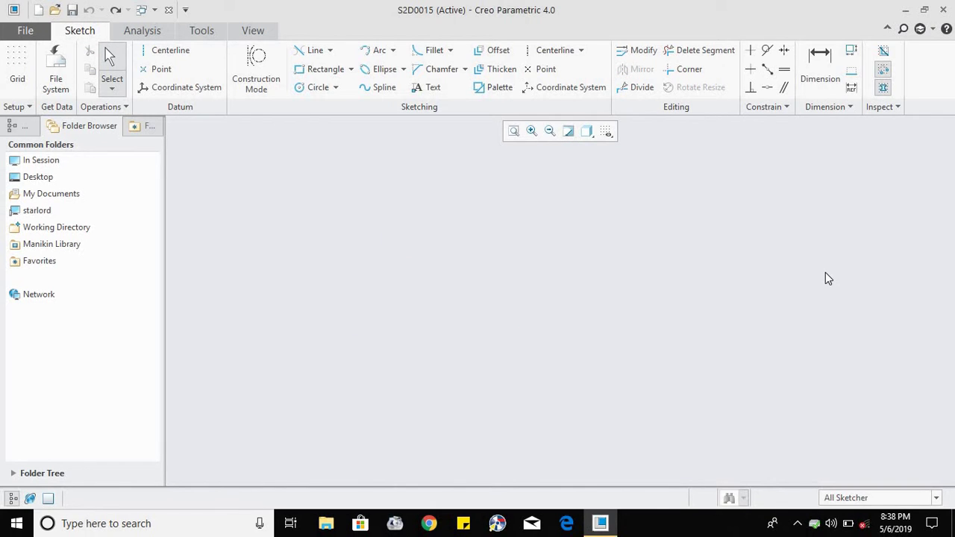
- Draw two corner rectangles side by side, then undo them both
left_click(330, 52)
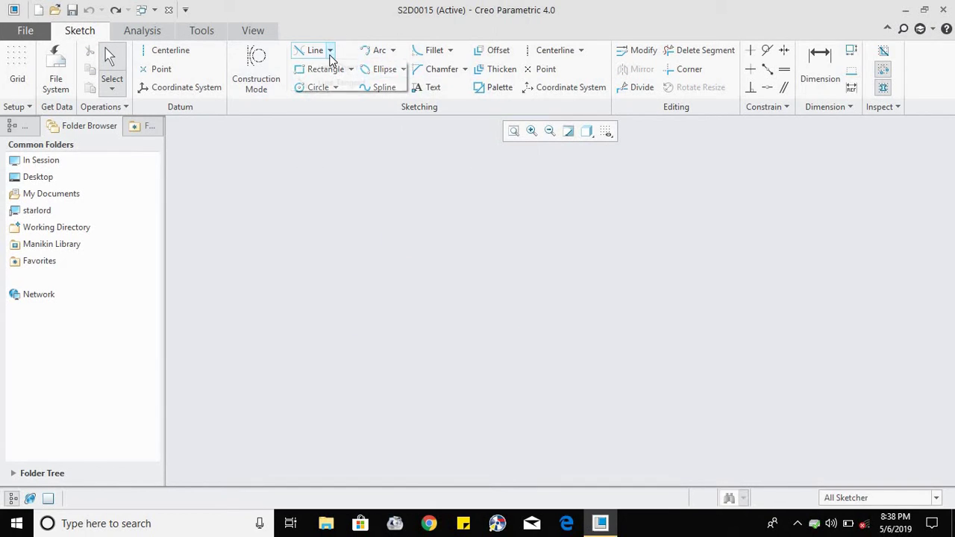
left_click(331, 68)
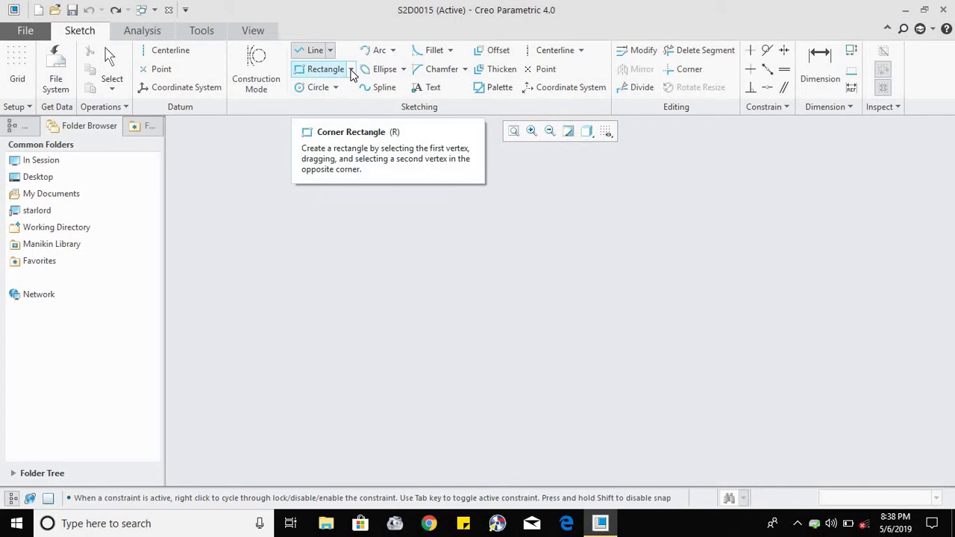
left_click(326, 68)
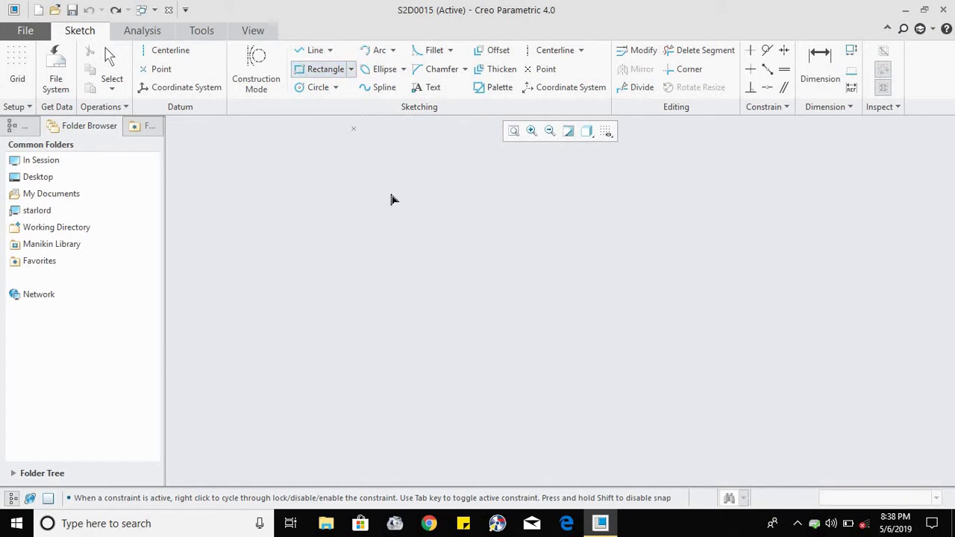
left_click(411, 265)
left_click(490, 338)
left_click(603, 338)
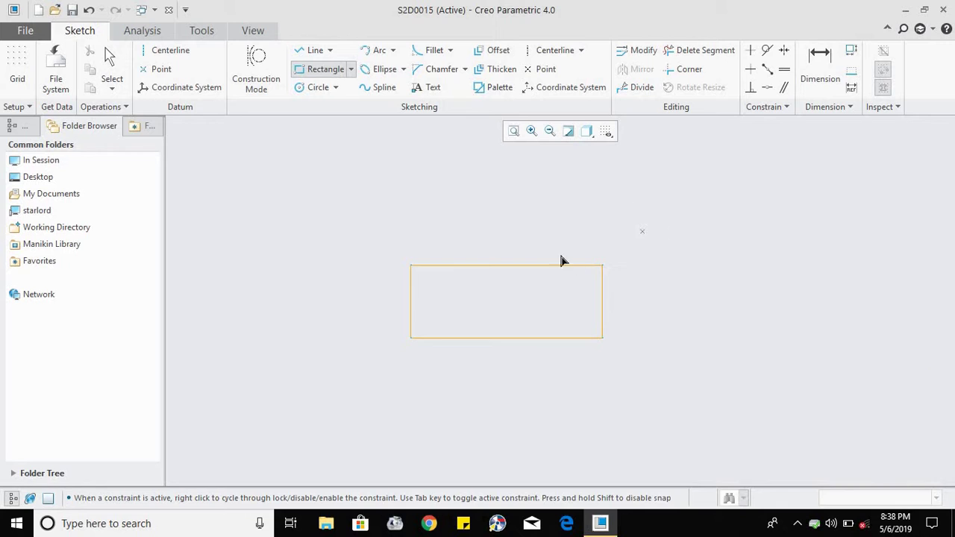
left_click(293, 231)
left_click(400, 326)
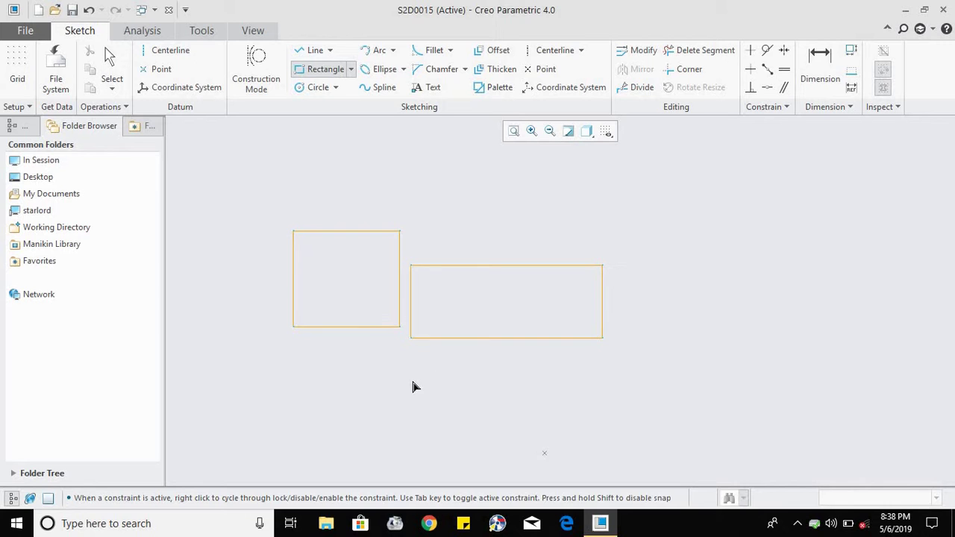
middle_click(464, 408)
key("ctrl+z")
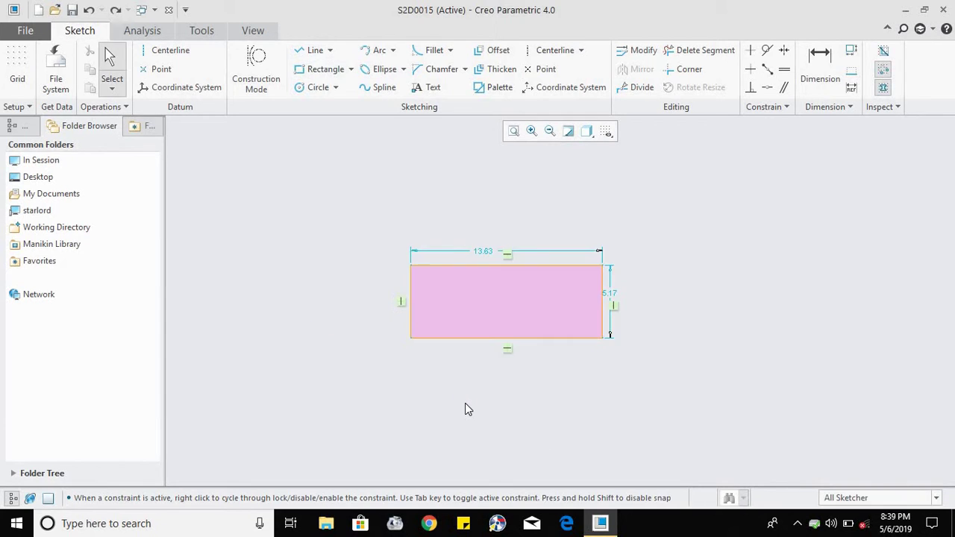
- Draw a tilted slanted rectangle dimensioned 11.31, 9.90 and 7.04
left_click(351, 69)
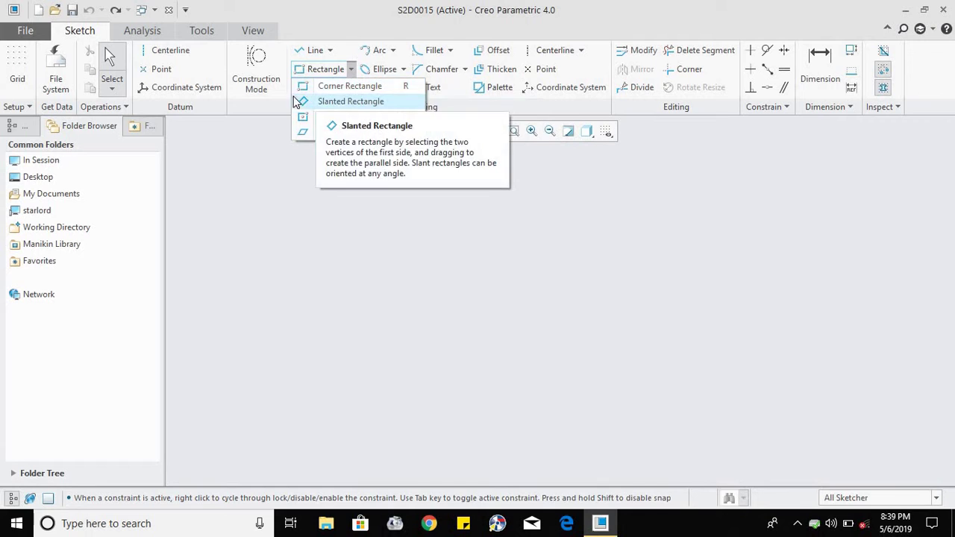
mouse_move(351, 102)
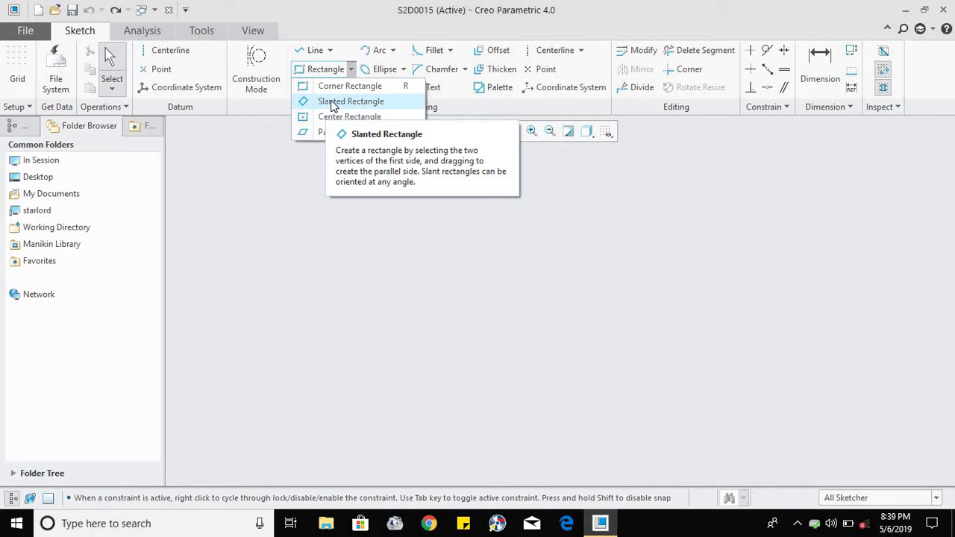
left_click(332, 102)
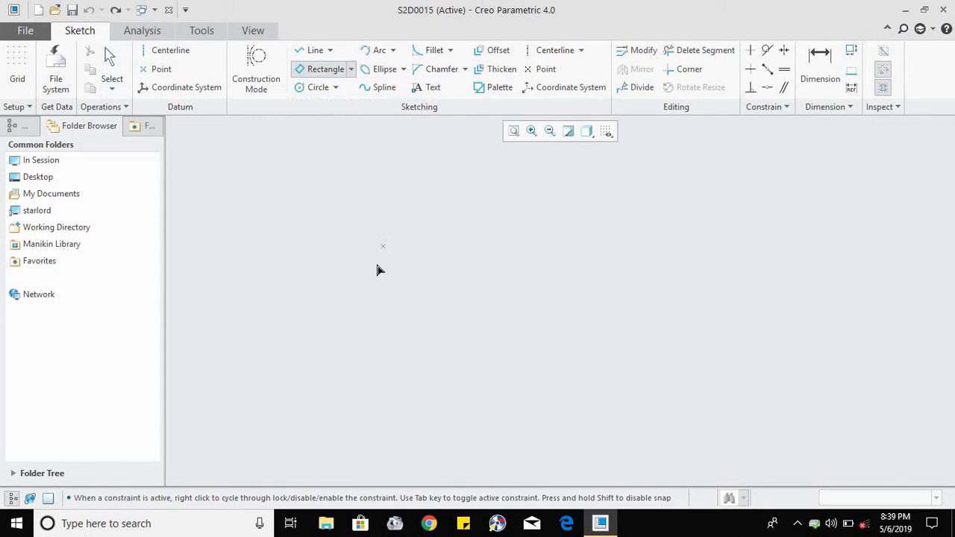
left_click(356, 353)
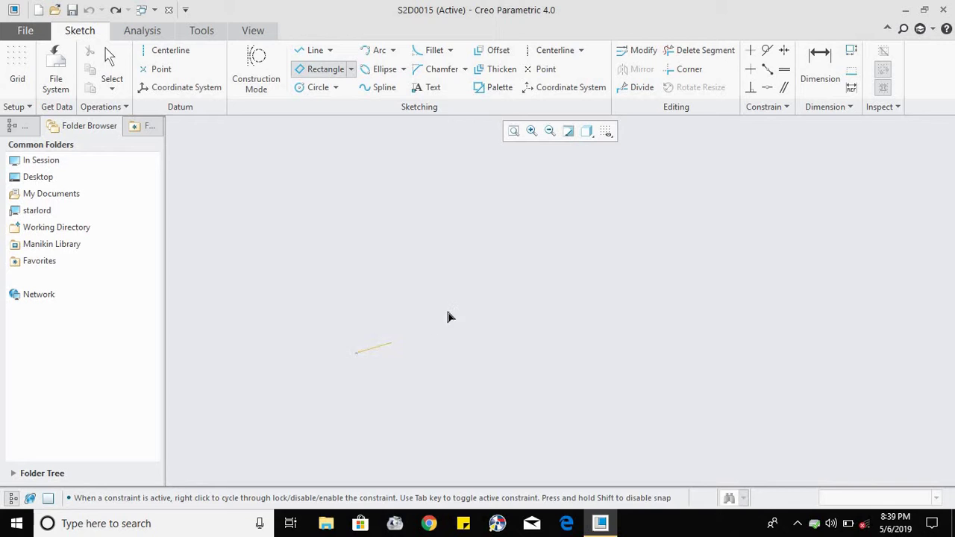
left_click(494, 276)
left_click(660, 308)
middle_click(378, 363)
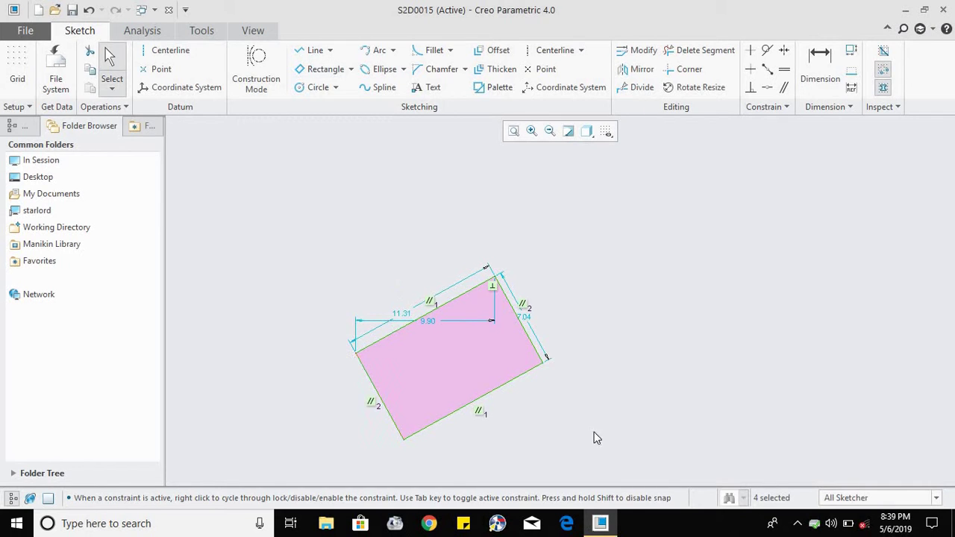
left_click(350, 69)
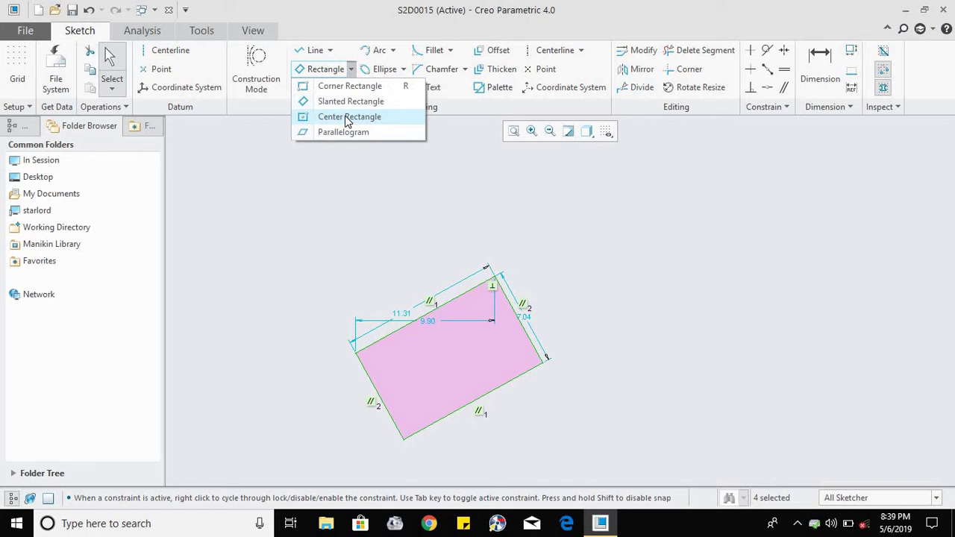
- Place a center rectangle, sized from its middle, up and right of the slanted rectangle
left_click(348, 117)
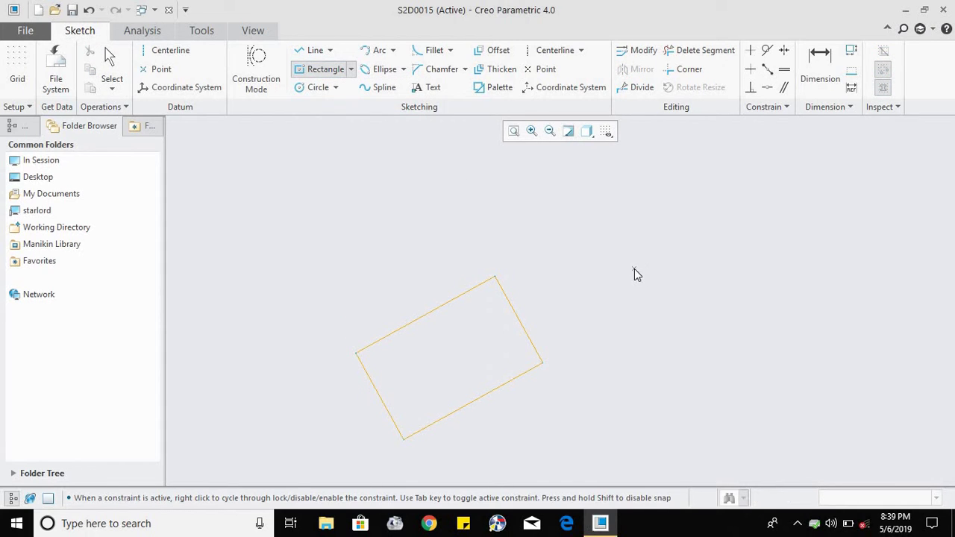
left_click(634, 270)
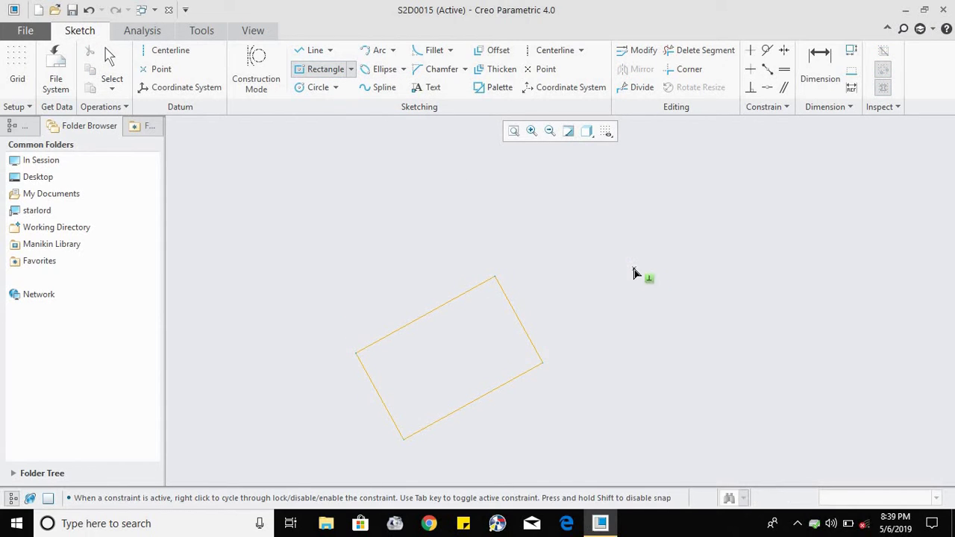
left_click(702, 306)
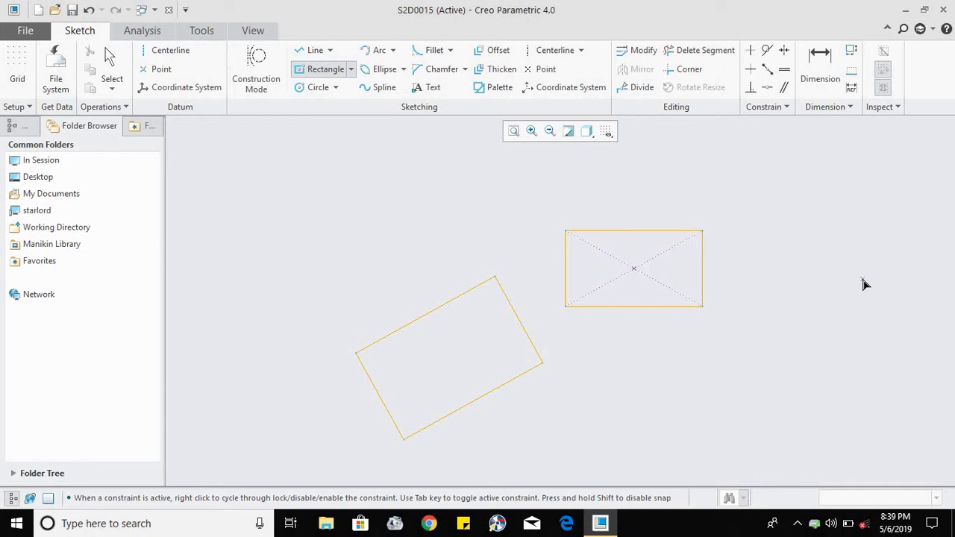
left_click(350, 69)
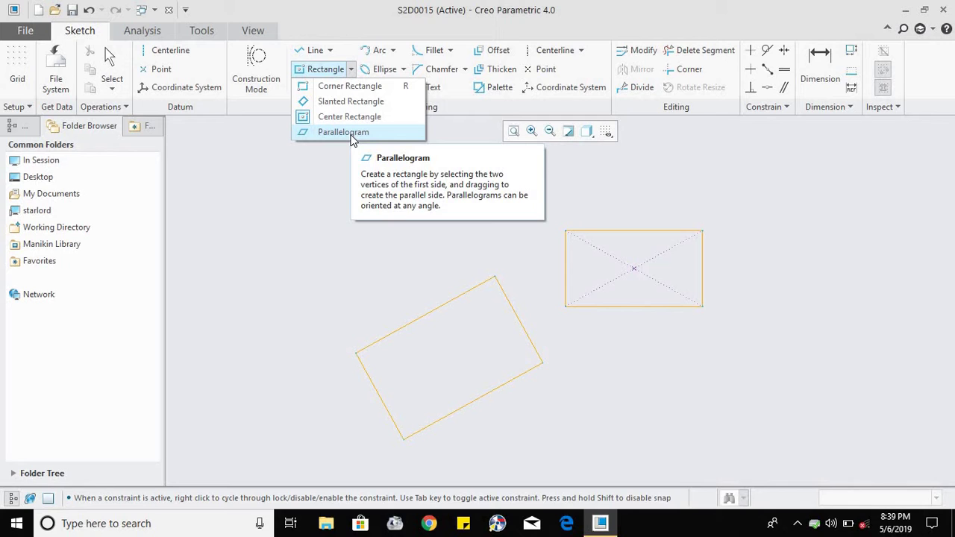
- Draw a parallelogram at the upper left of the sketch
left_click(352, 134)
left_click(288, 190)
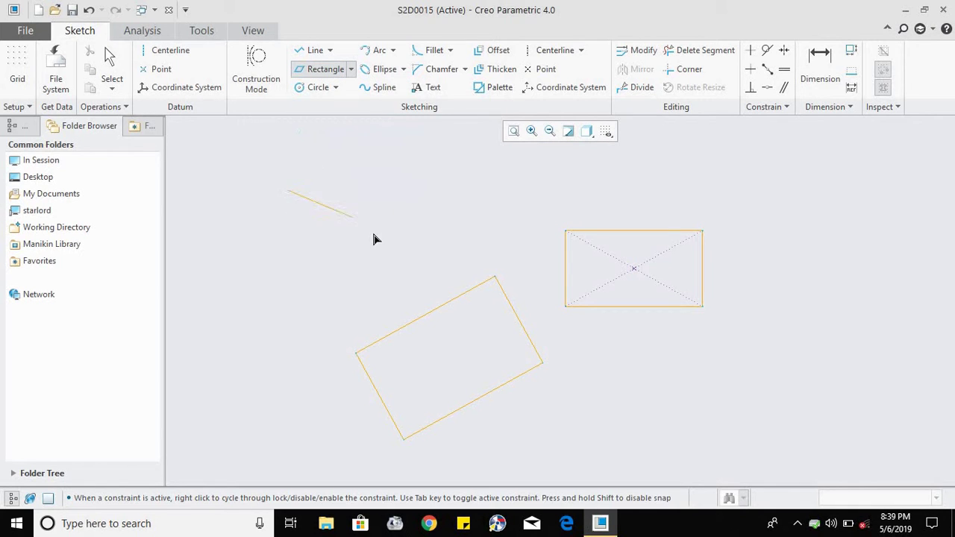
left_click(373, 239)
left_click(297, 332)
- Draw a second parallelogram lower right, then undo all shapes to empty the sketch
left_click(616, 364)
left_click(828, 364)
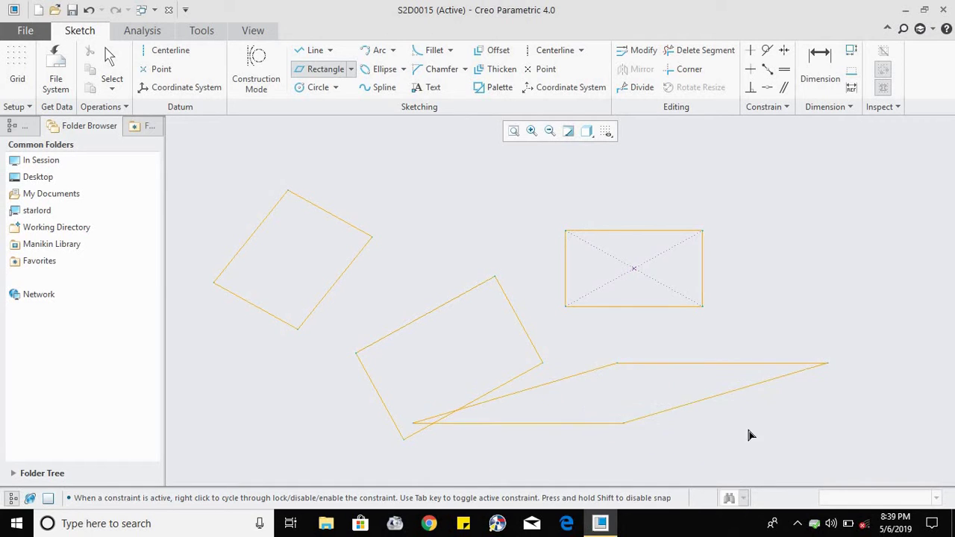
left_click(677, 455)
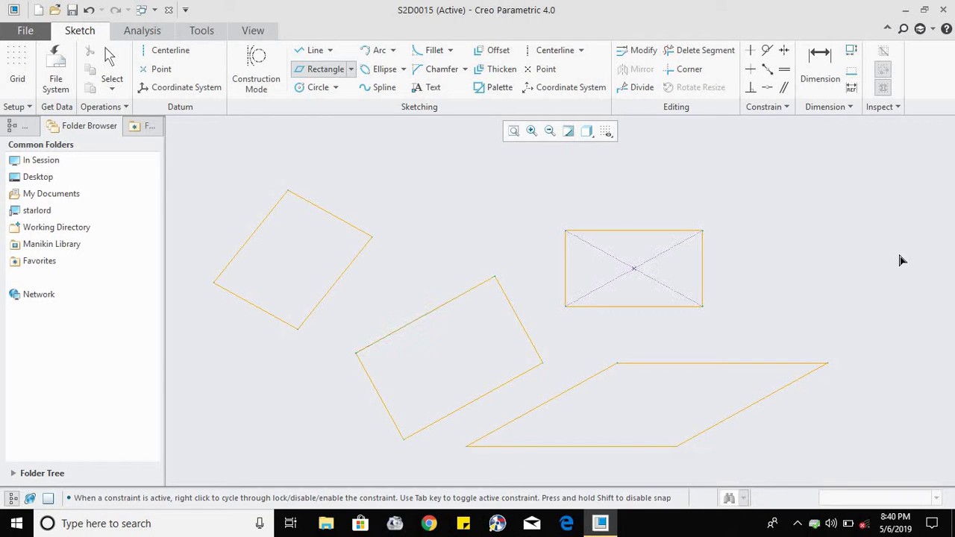
key("ctrl+z")
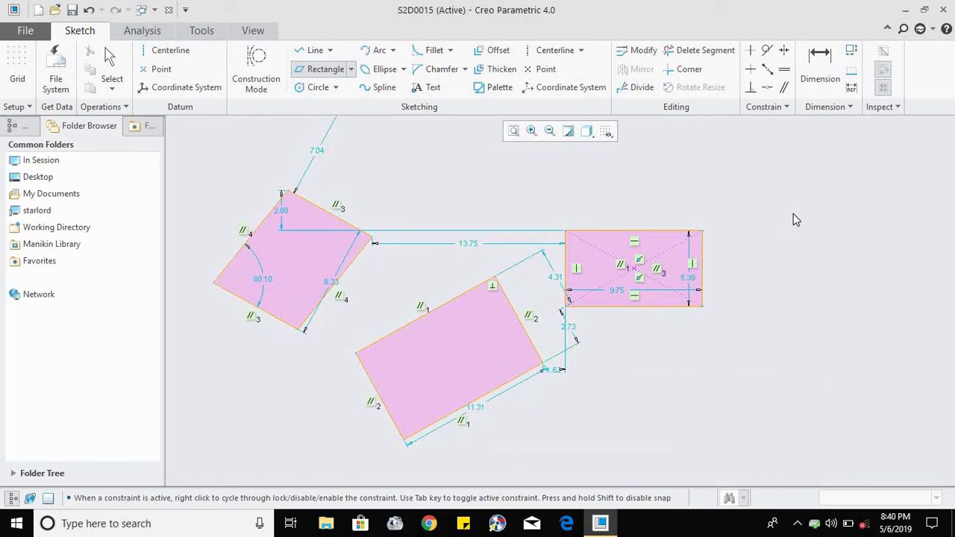
key("ctrl+z")
key("ctrl+z")
key("ctrl+z")
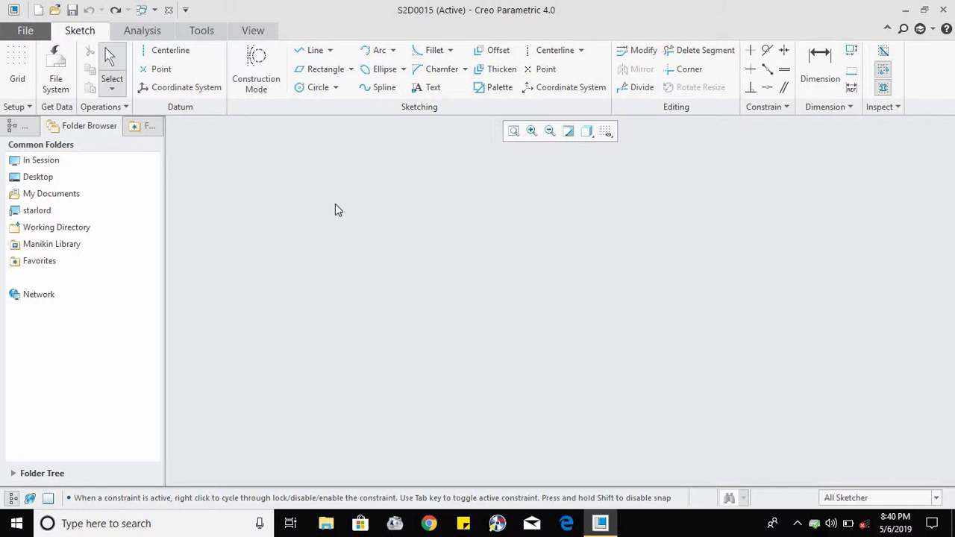
- Place a vertical and a horizontal datum centerline crossing near the sketch's middle
left_click(336, 87)
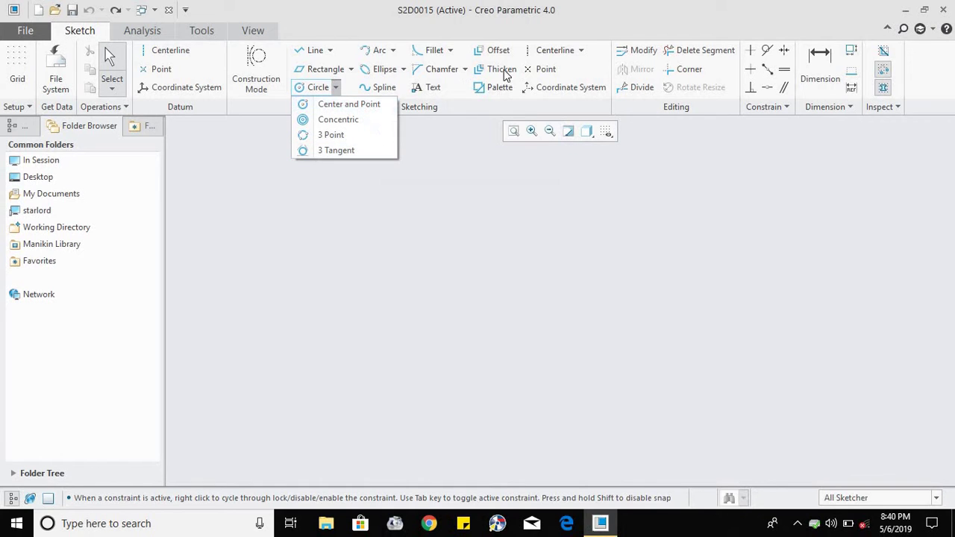
left_click(543, 47)
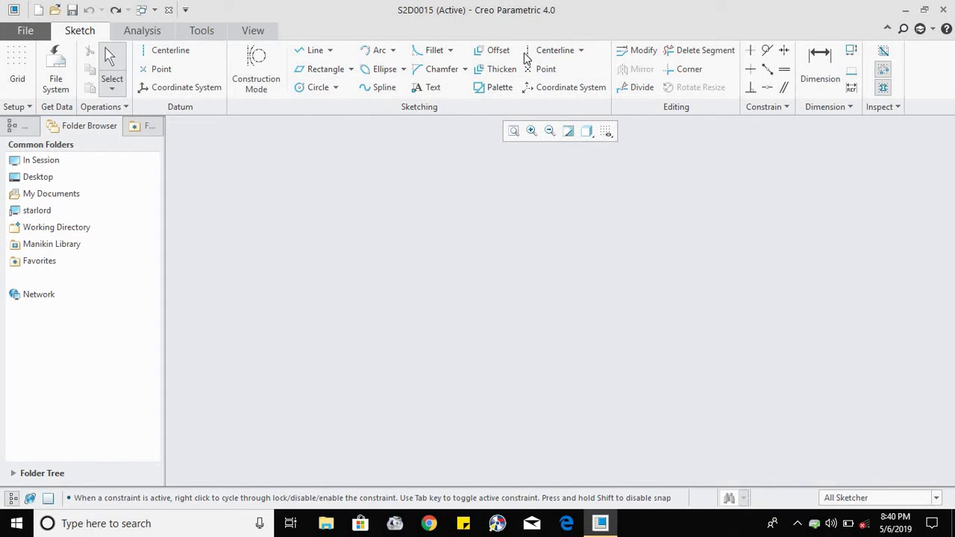
left_click(187, 54)
left_click(549, 263)
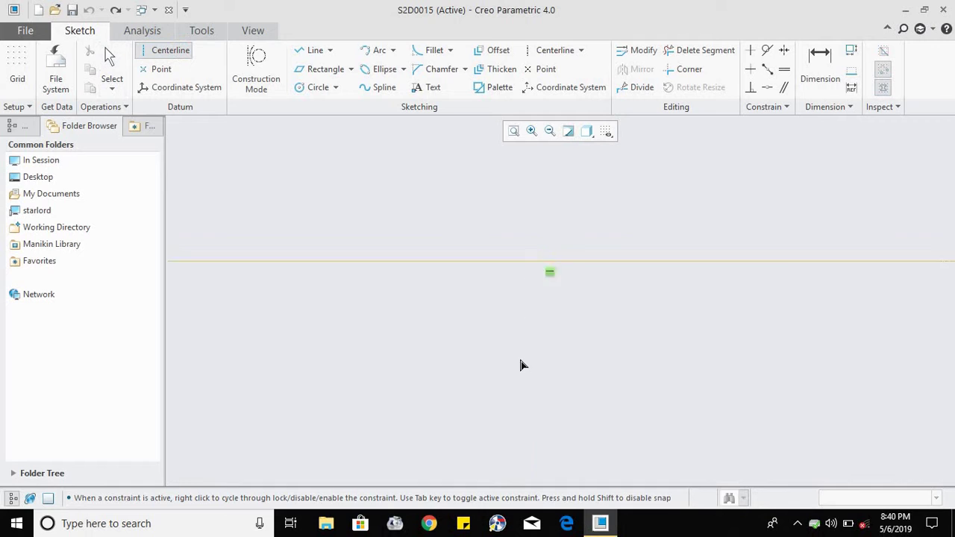
left_click(533, 293)
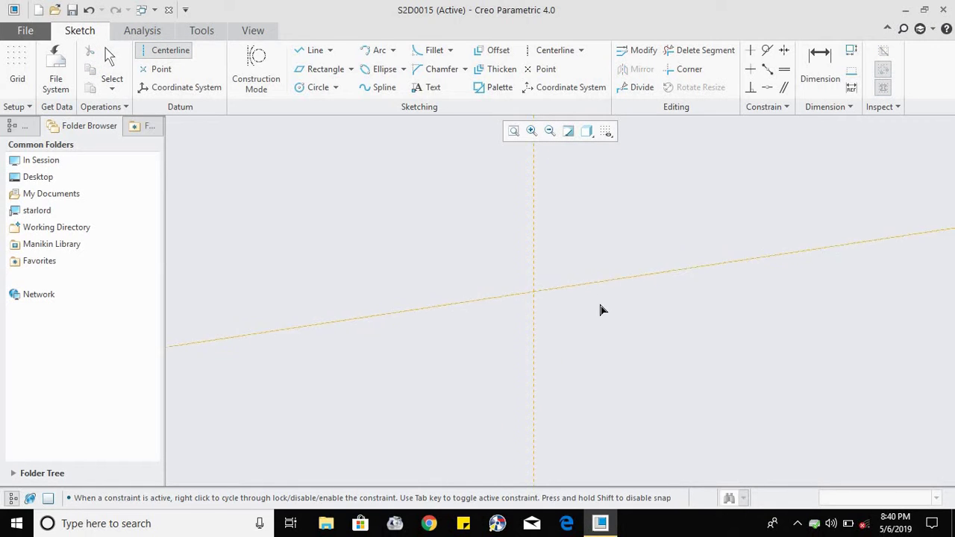
left_click(605, 294)
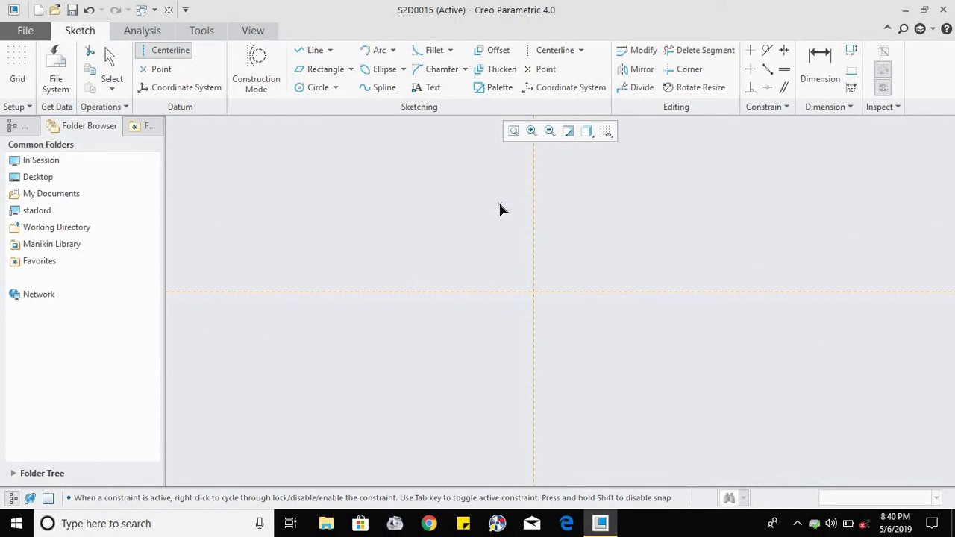
middle_click(522, 216)
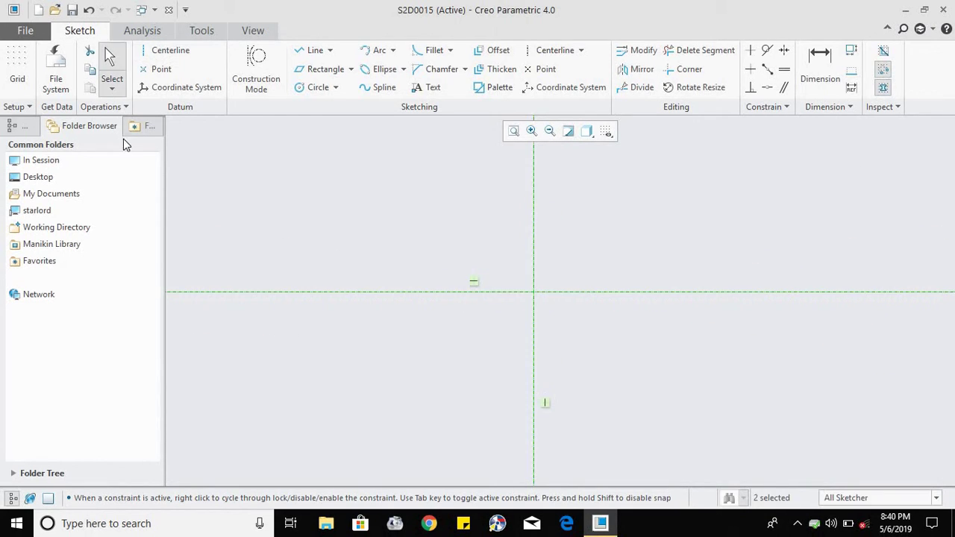
- Draw a centre-and-point circle centred on the centerline intersection
left_click(303, 90)
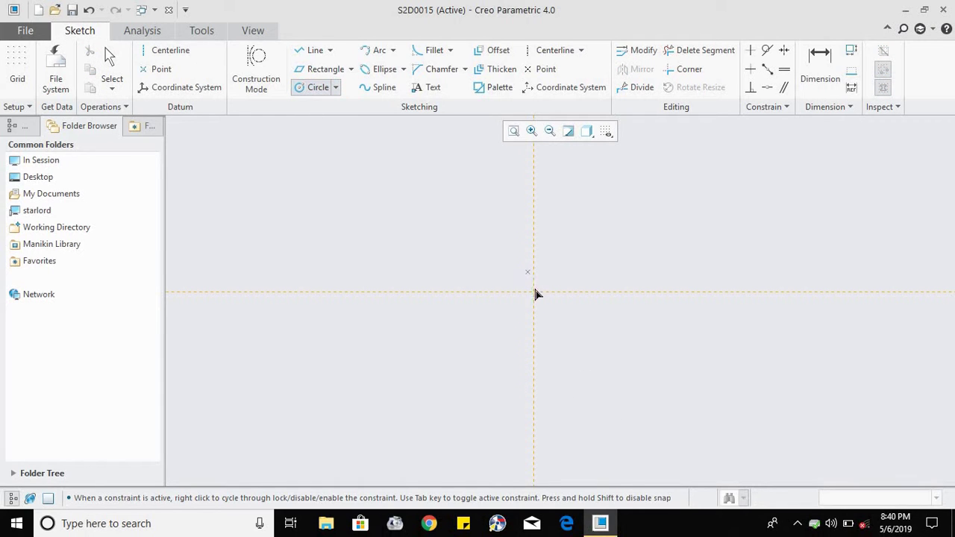
left_click(336, 88)
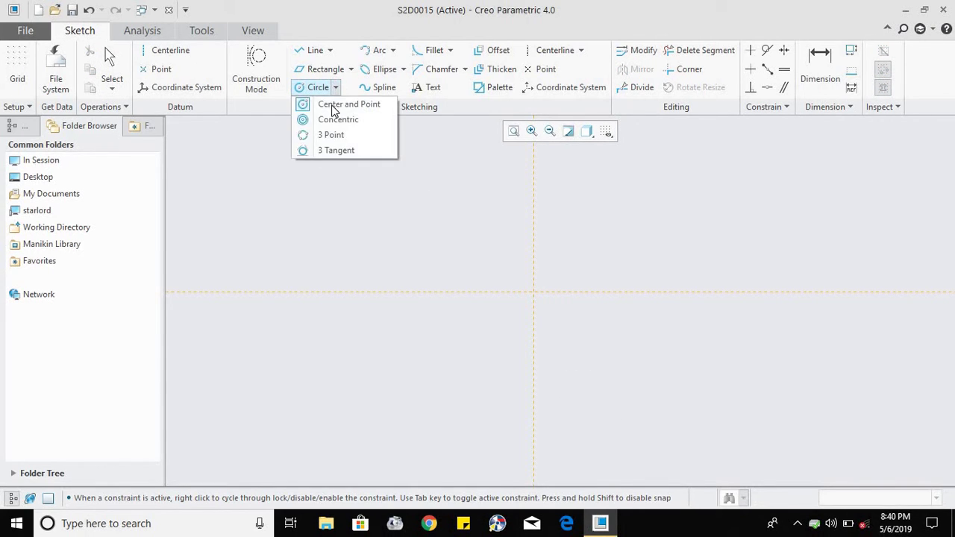
left_click(528, 296)
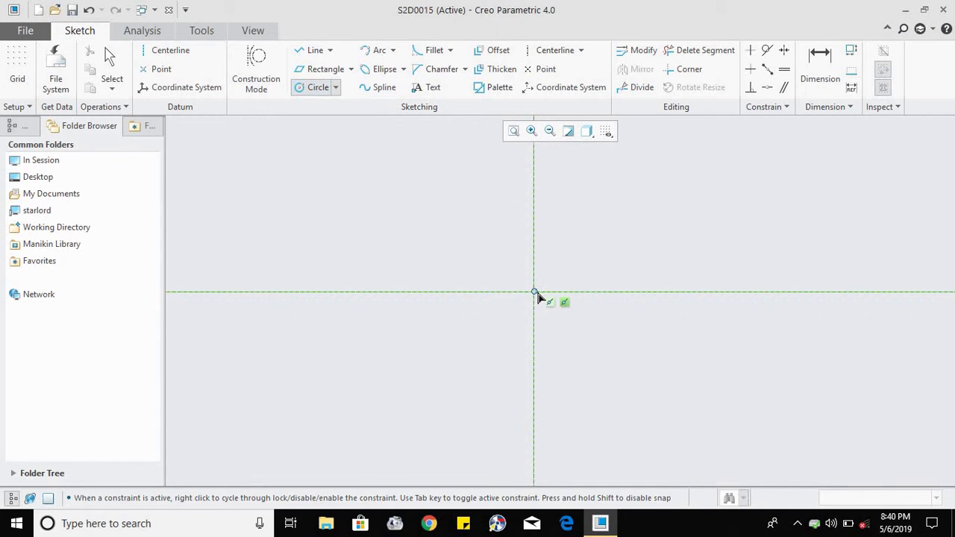
left_click(534, 293)
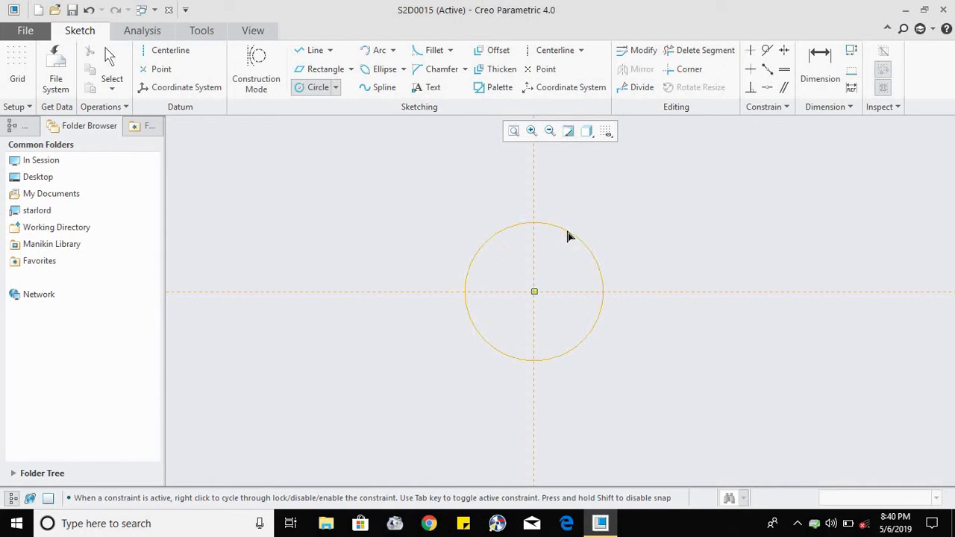
left_click(567, 231)
middle_click(487, 192)
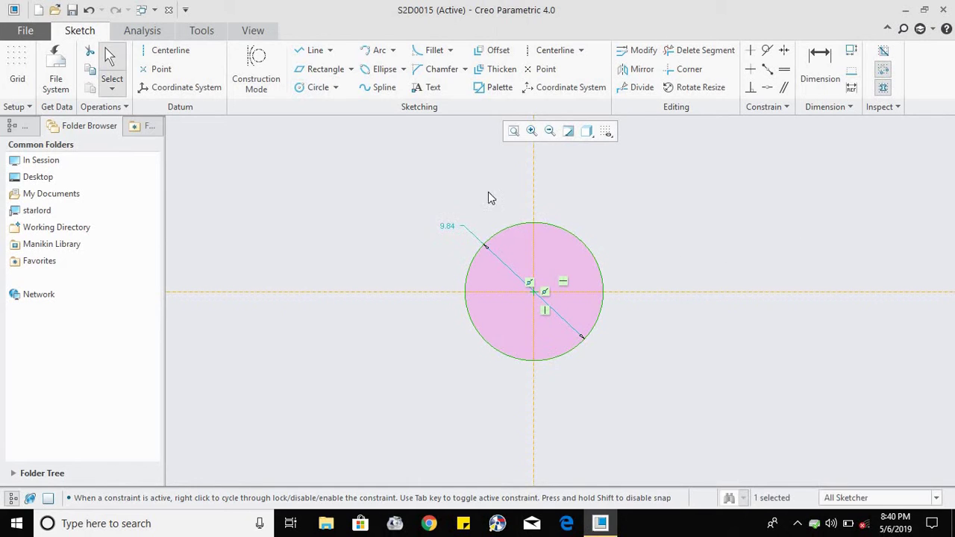
- Set the circle's diameter to 10
double_click(448, 227)
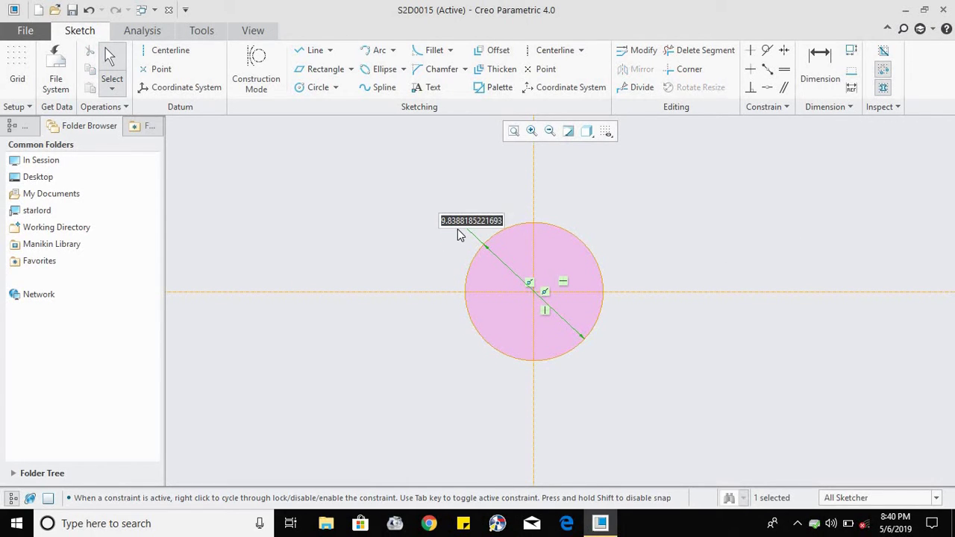
type("10")
key("Return")
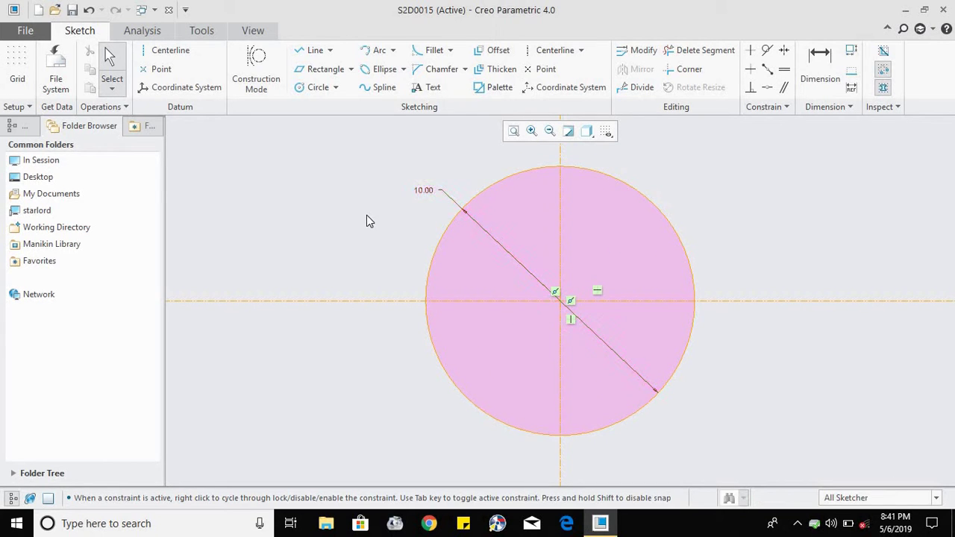
scroll(369, 222, "down", 1)
scroll(369, 223, "down", 2)
scroll(371, 227, "up", 7)
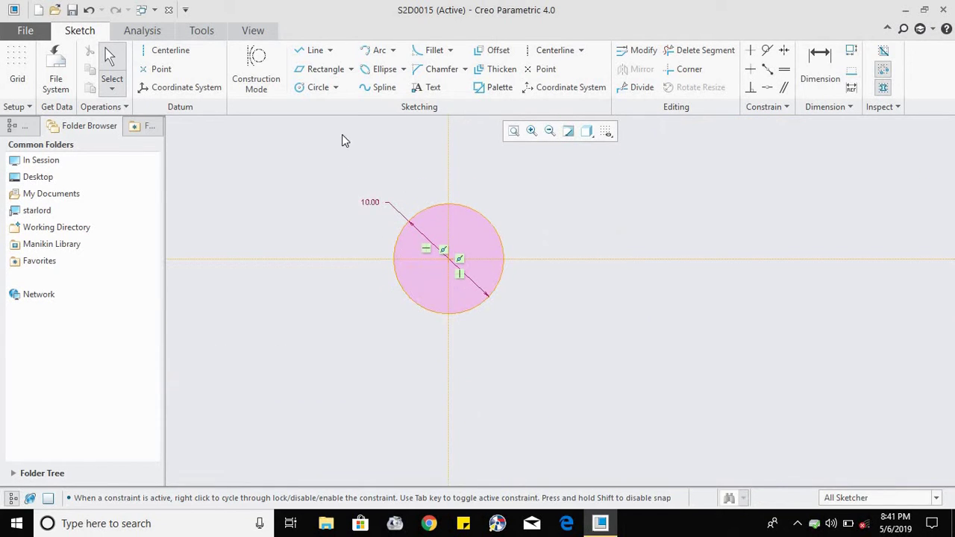
left_click(336, 88)
- Select the Concentric circle type and zoom the view around the first circle
left_click(299, 149)
left_click(335, 87)
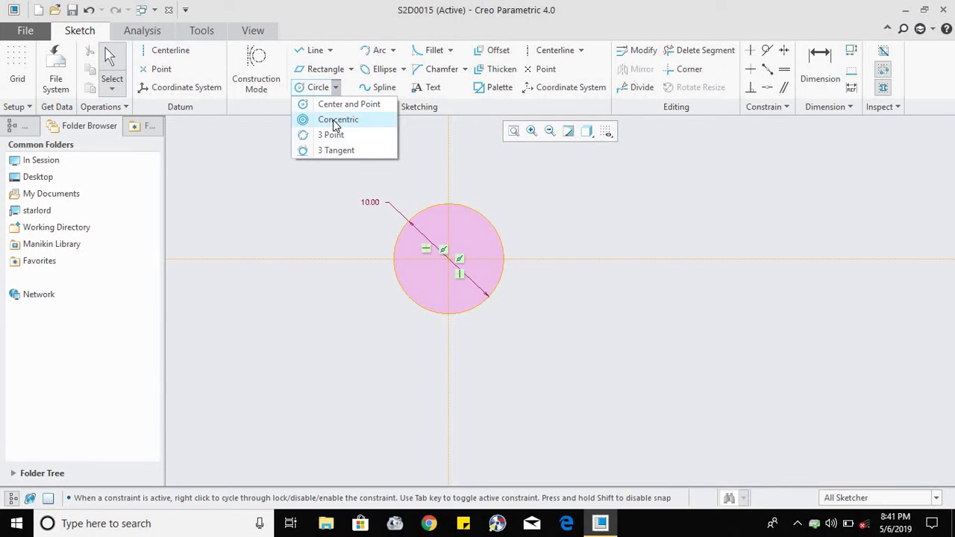
left_click(334, 123)
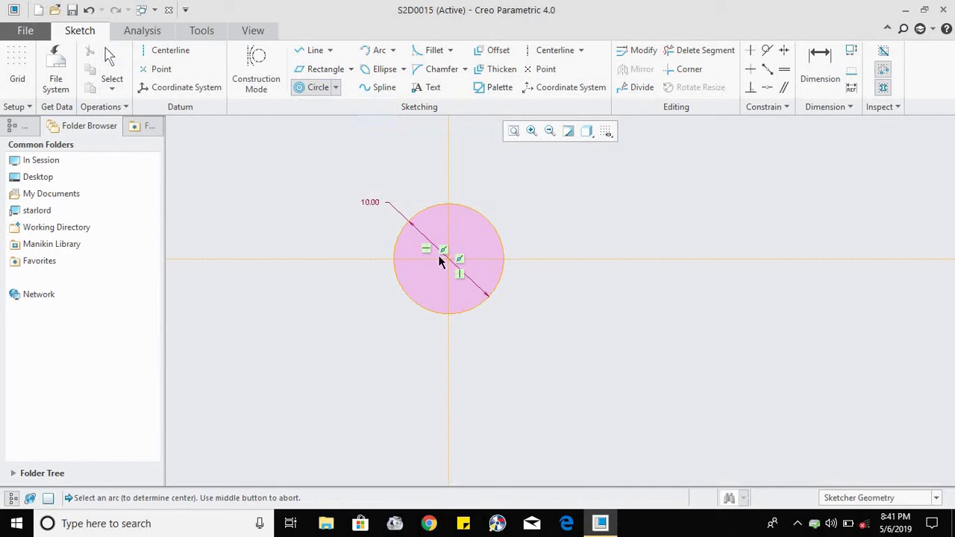
scroll(448, 265, "up", 3)
scroll(446, 308, "down", 4)
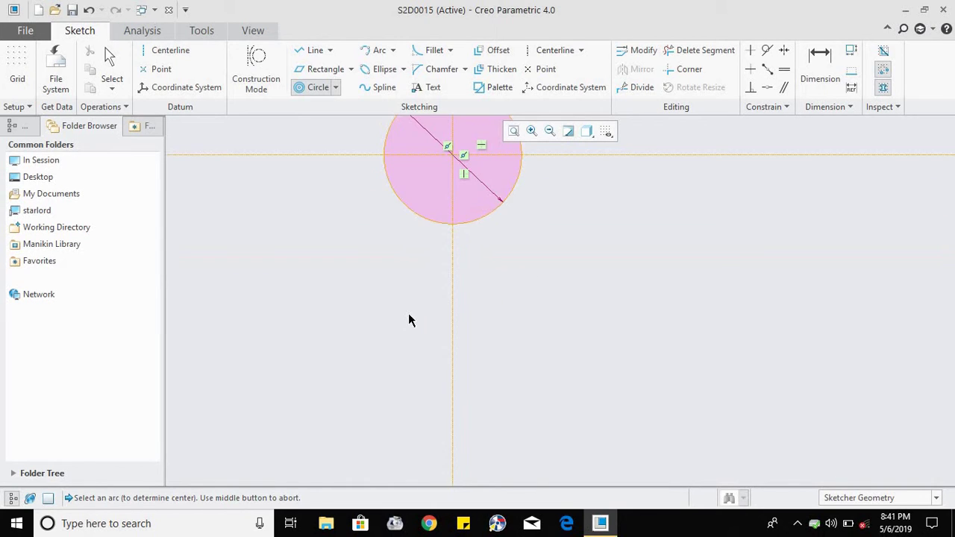
scroll(409, 320, "up", 3)
scroll(431, 207, "down", 2)
scroll(413, 350, "down", 2)
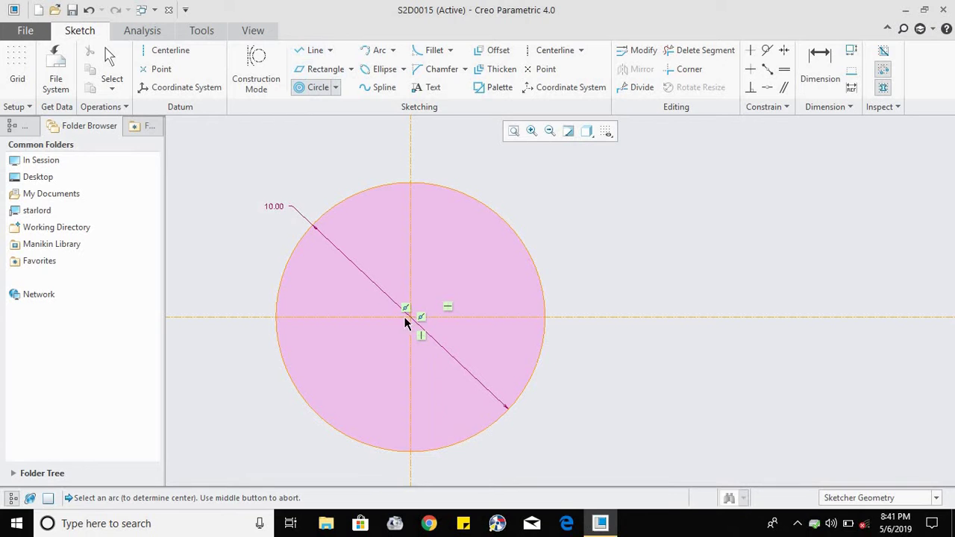
- Draw a larger and a smaller circle concentric with the original circle
middle_click(409, 316)
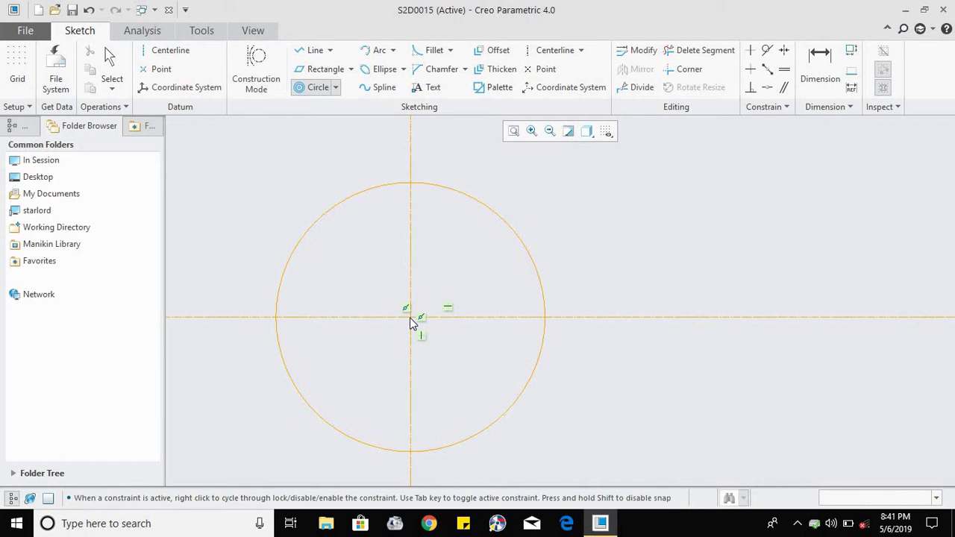
scroll(410, 318, "down", 3)
left_click(410, 317)
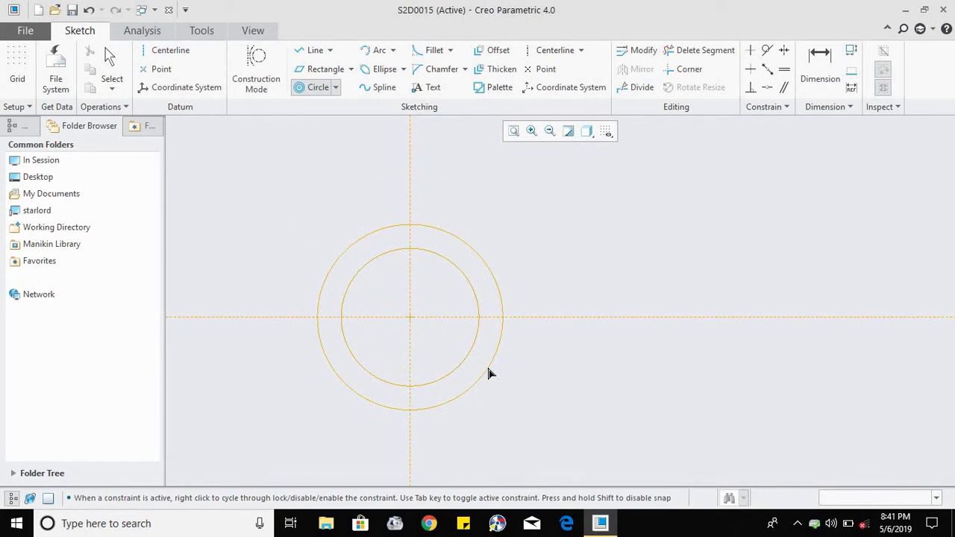
left_click(488, 367)
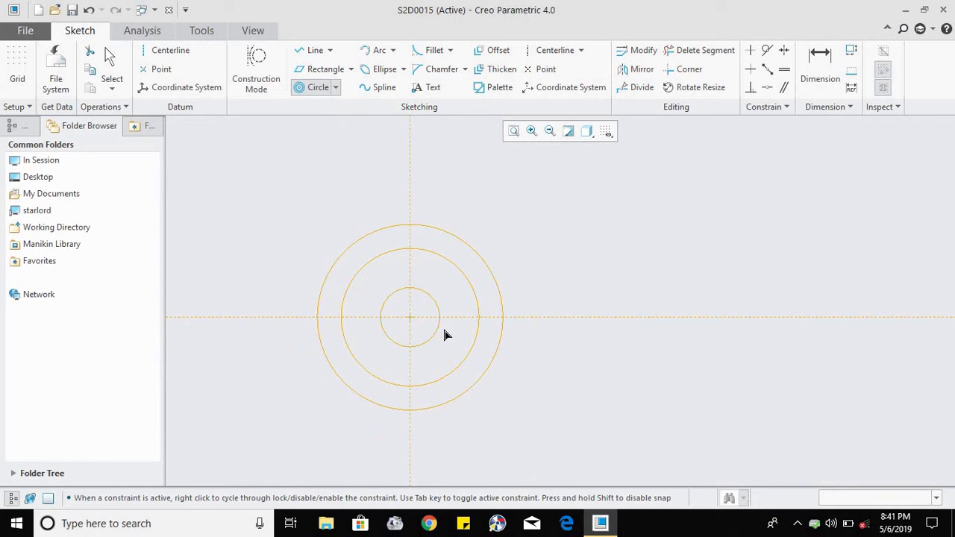
left_click(455, 342)
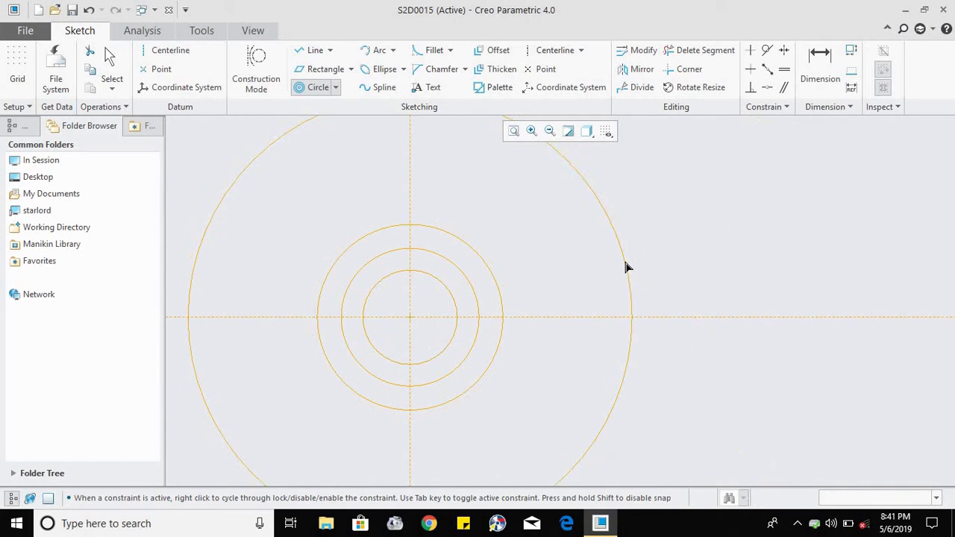
middle_click(595, 295)
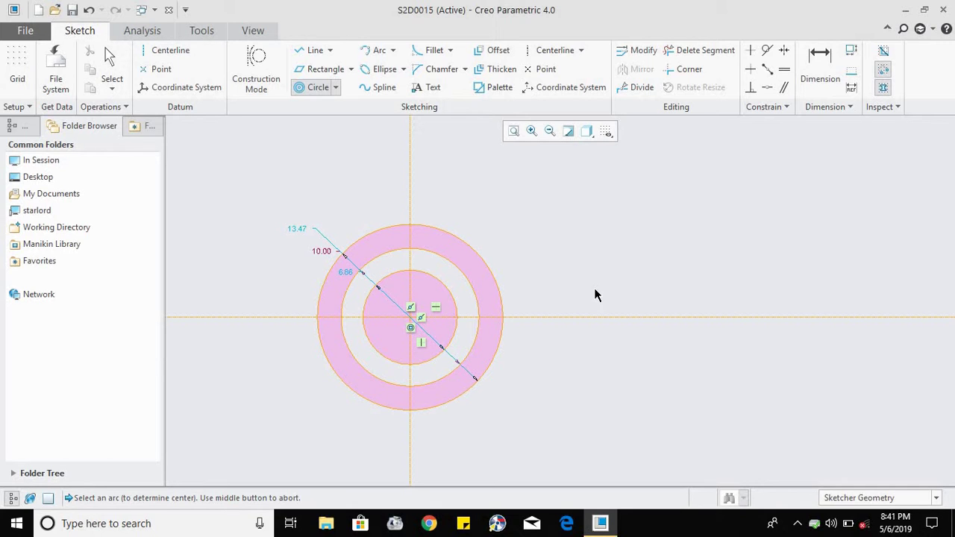
- Undo the concentric circles and both centerlines to empty the sketch
key("ctrl+z")
key("ctrl+z")
key("ctrl+z")
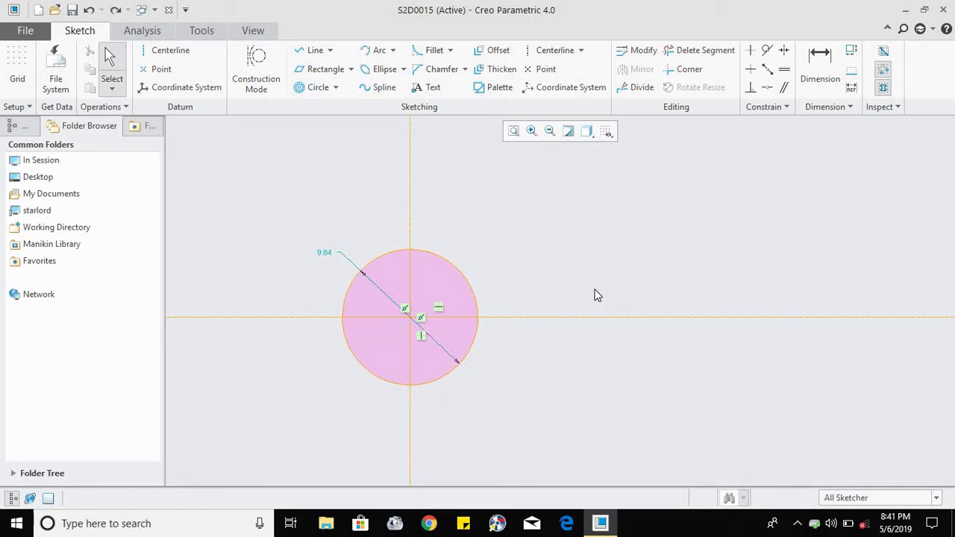
key("ctrl+z")
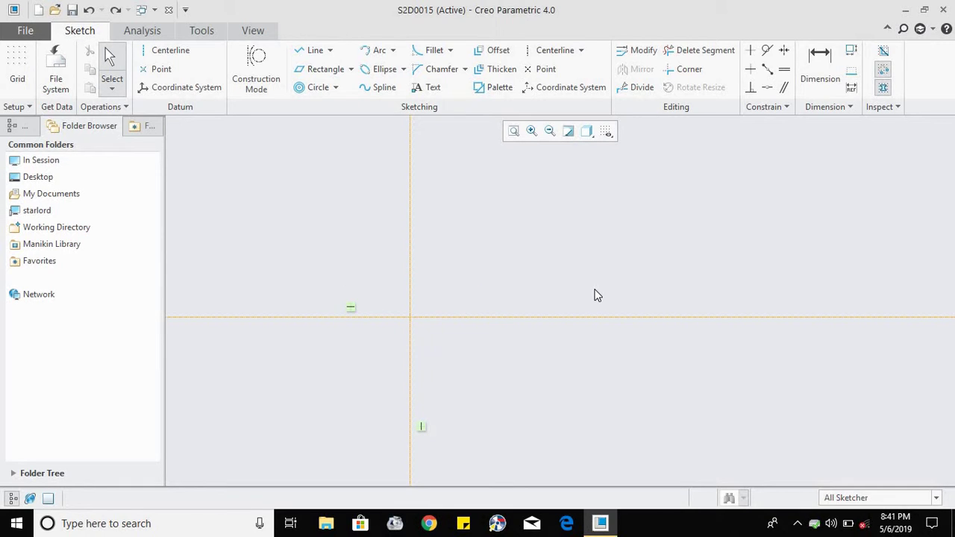
key("ctrl+z")
key("ctrl+z")
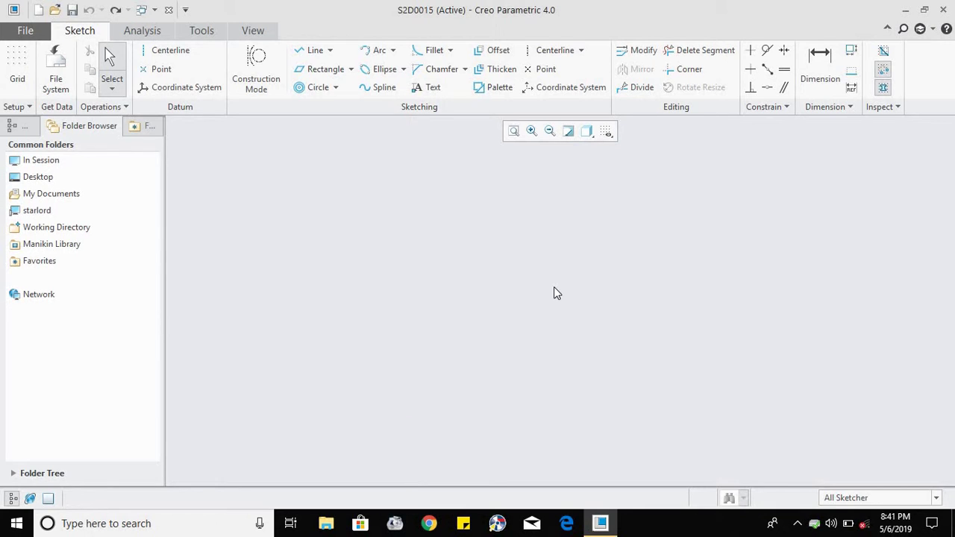
- Place three sketch points on the empty sketch
left_click(335, 88)
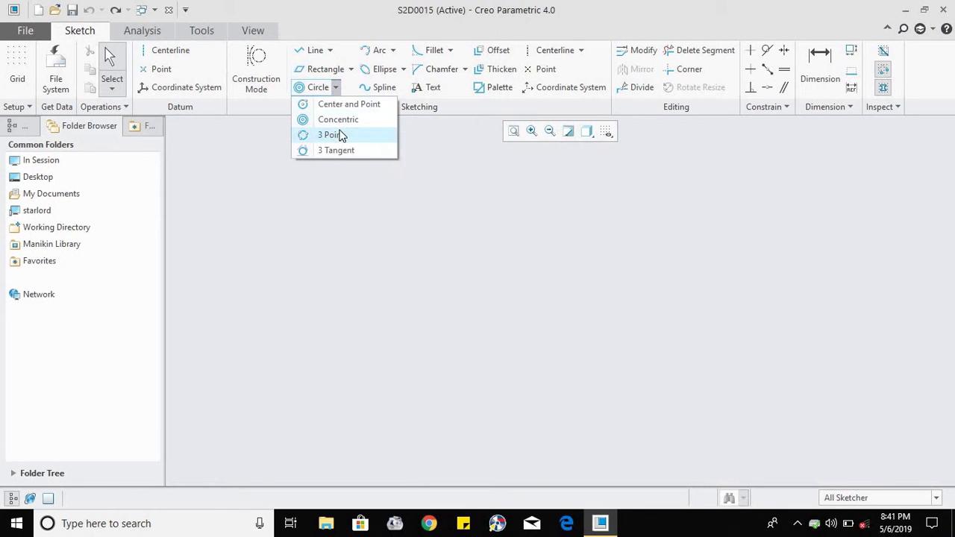
left_click(343, 263)
left_click(145, 69)
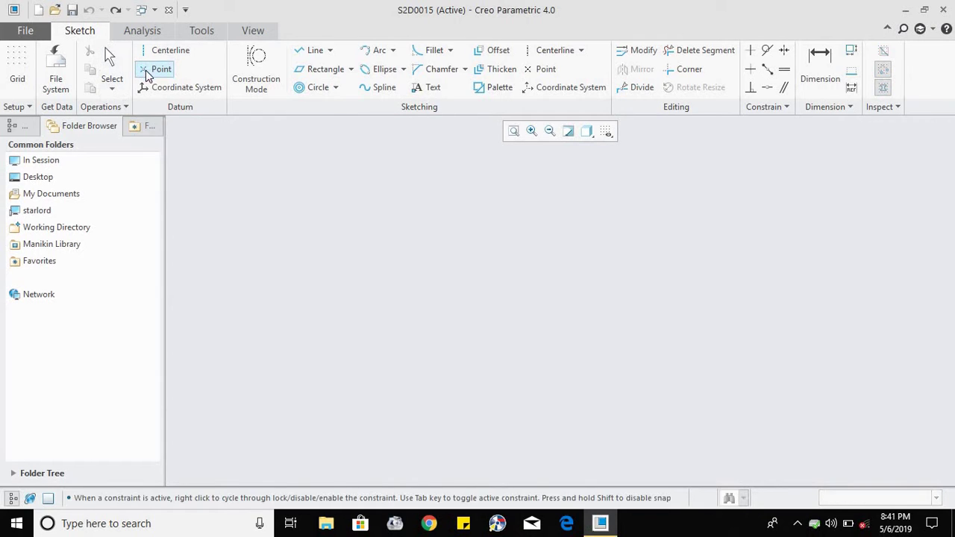
left_click(426, 242)
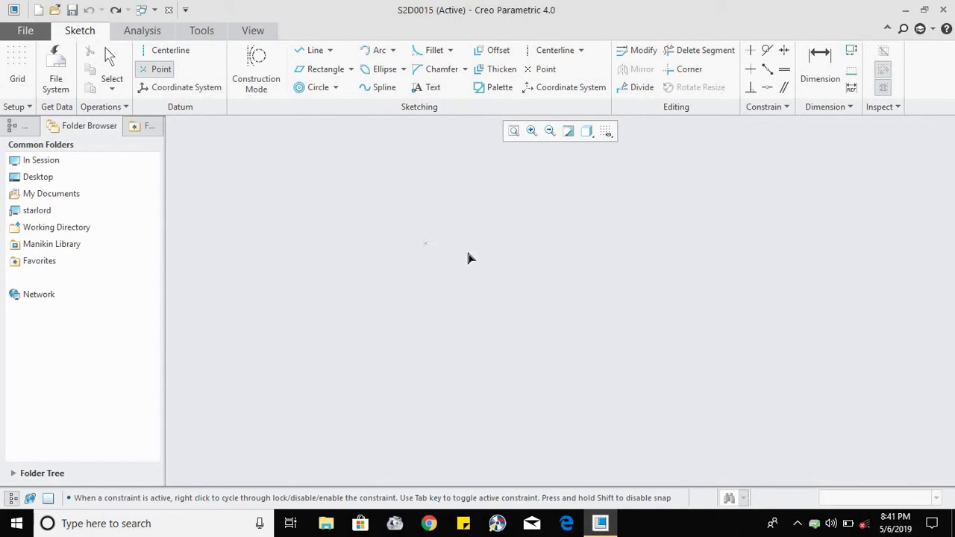
left_click(593, 248)
left_click(505, 339)
- Draw a circle through three points, then undo everything to empty the sketch
left_click(336, 87)
left_click(331, 134)
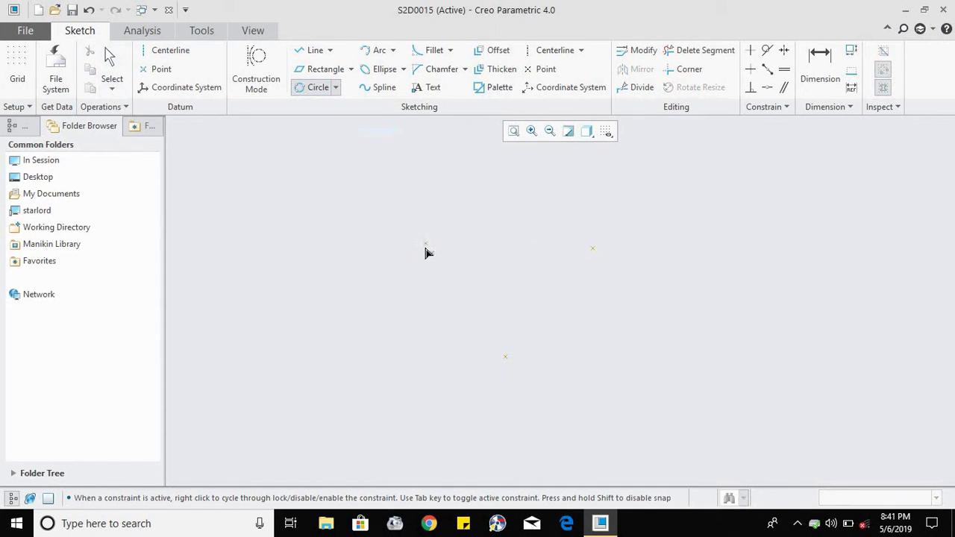
left_click(593, 253)
left_click(508, 355)
middle_click(691, 312)
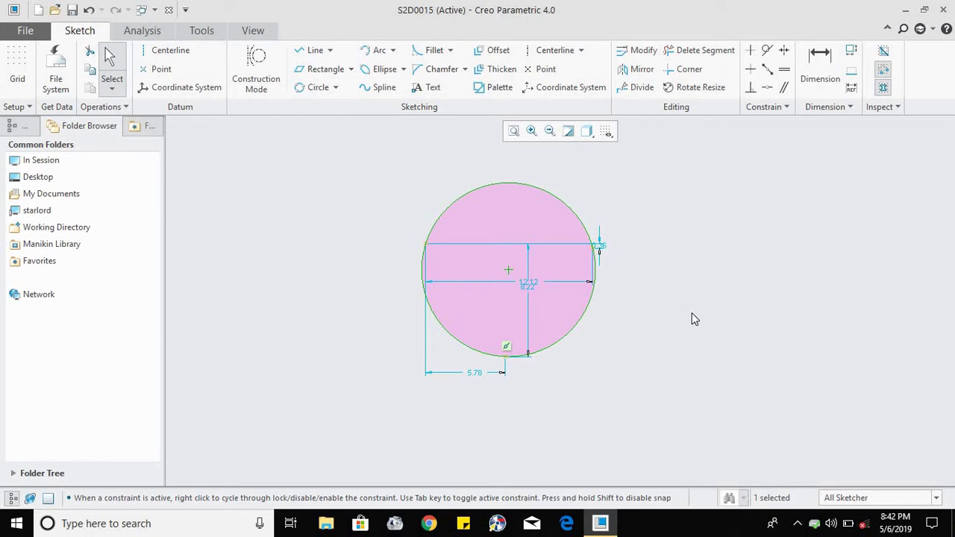
key("ctrl+z")
key("ctrl+z")
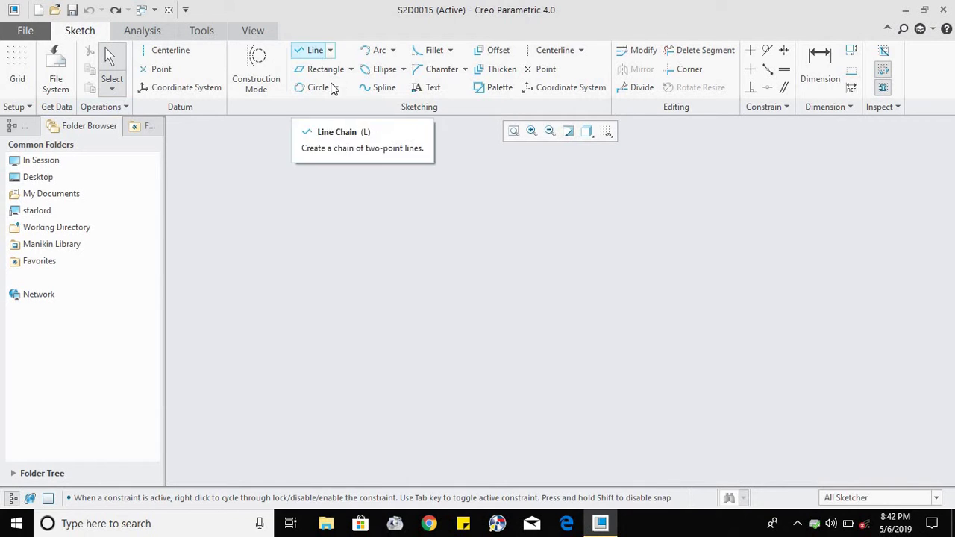
- Sketch two slanted lines and a horizontal bottom line
left_click(334, 87)
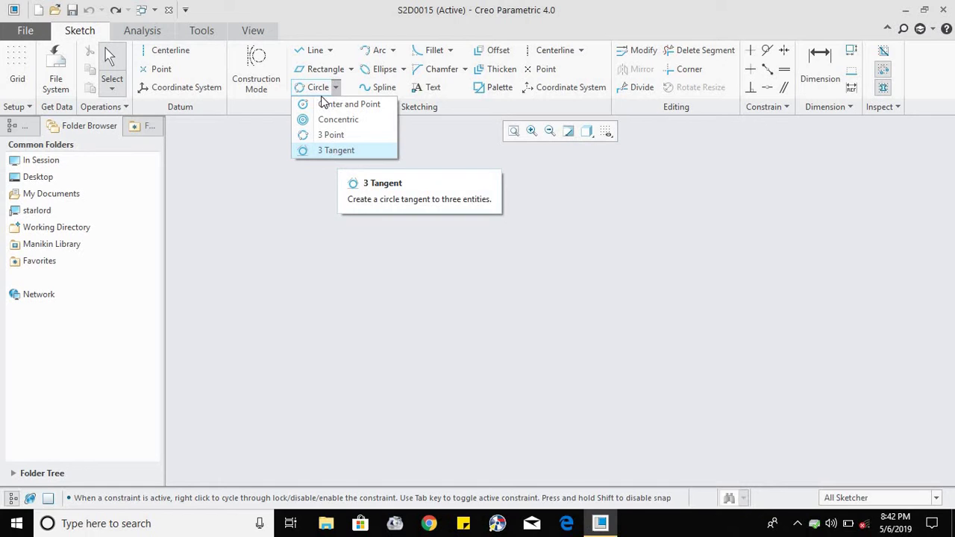
left_click(312, 51)
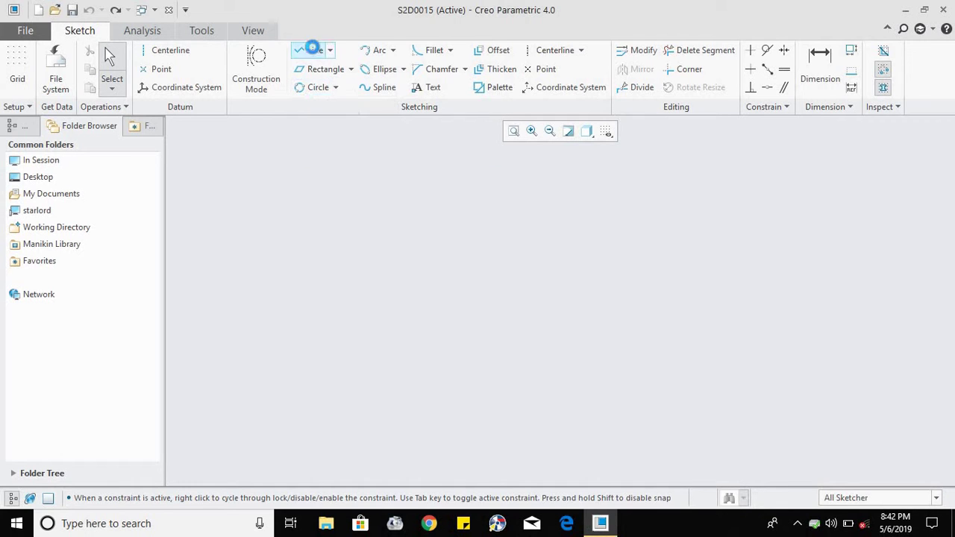
left_click(362, 308)
middle_click(601, 286)
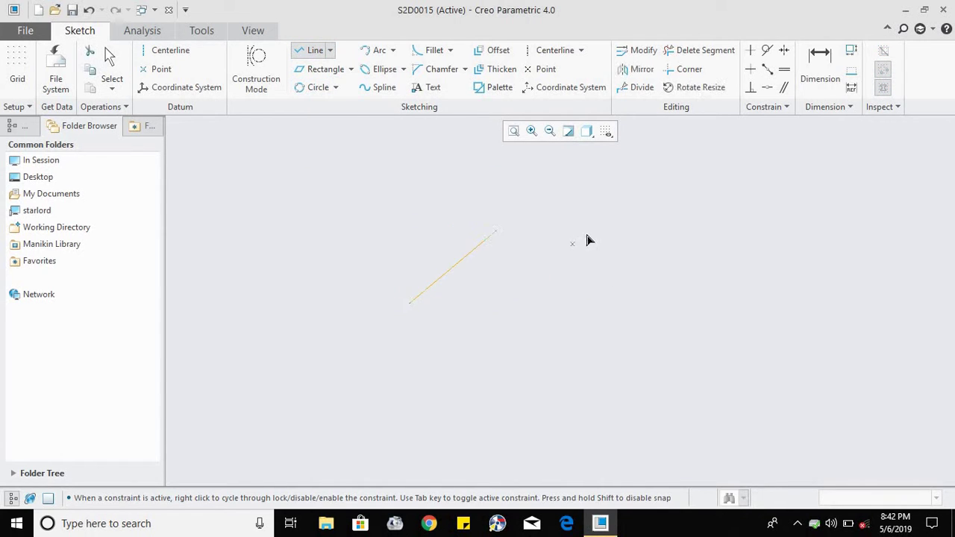
left_click(593, 237)
left_click(656, 327)
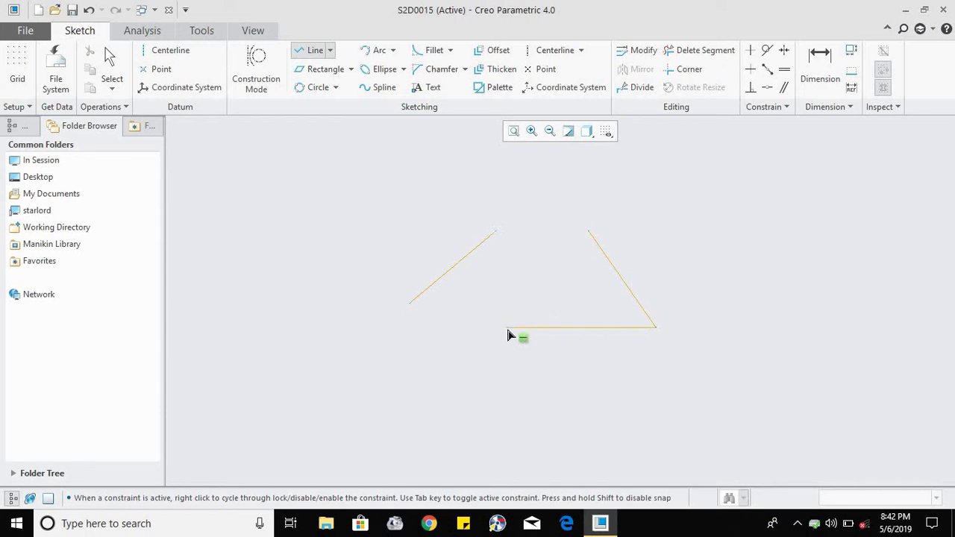
scroll(501, 331, "down", 2)
middle_click(458, 328)
scroll(546, 291, "up", 1)
scroll(541, 299, "up", 2)
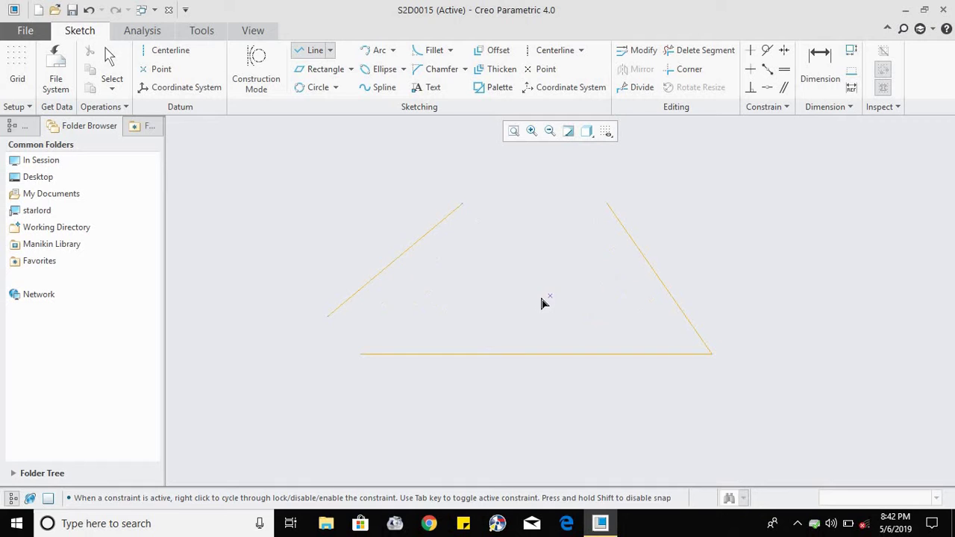
- Add a circle tangent to all three lines, then undo everything to clear the sketch
left_click(334, 87)
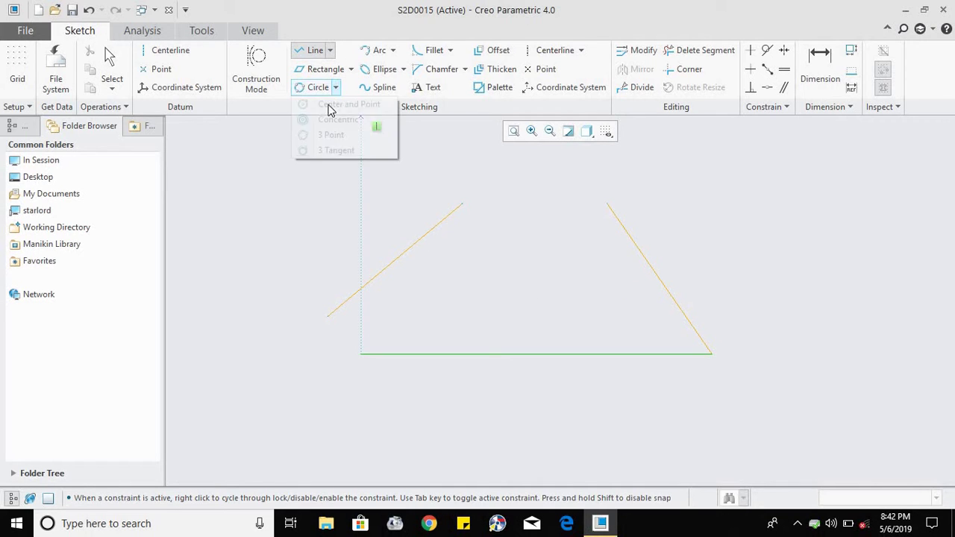
left_click(317, 150)
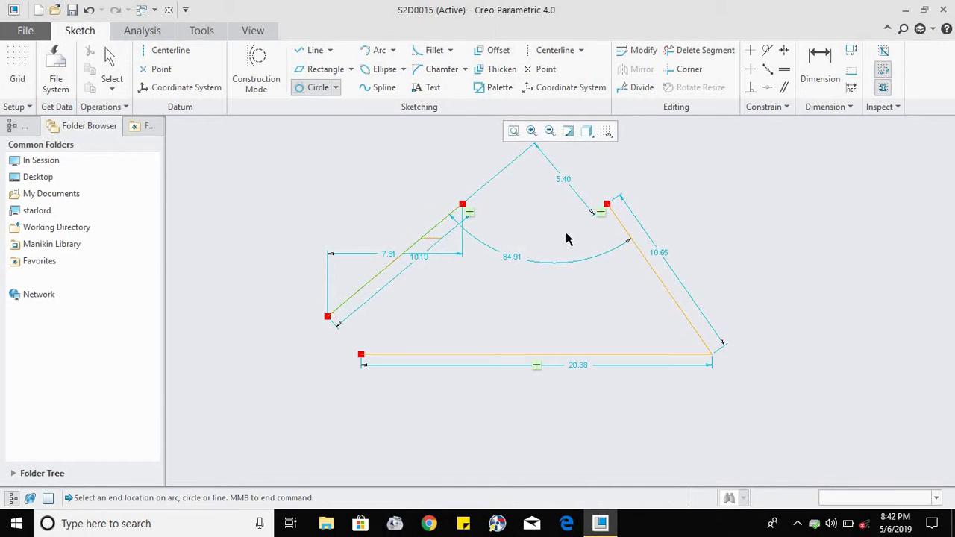
left_click(626, 239)
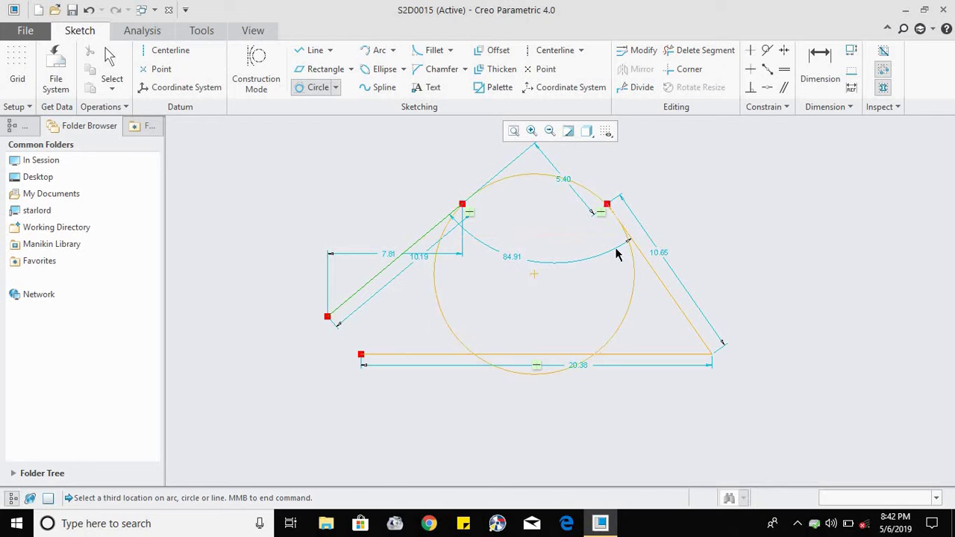
left_click(558, 354)
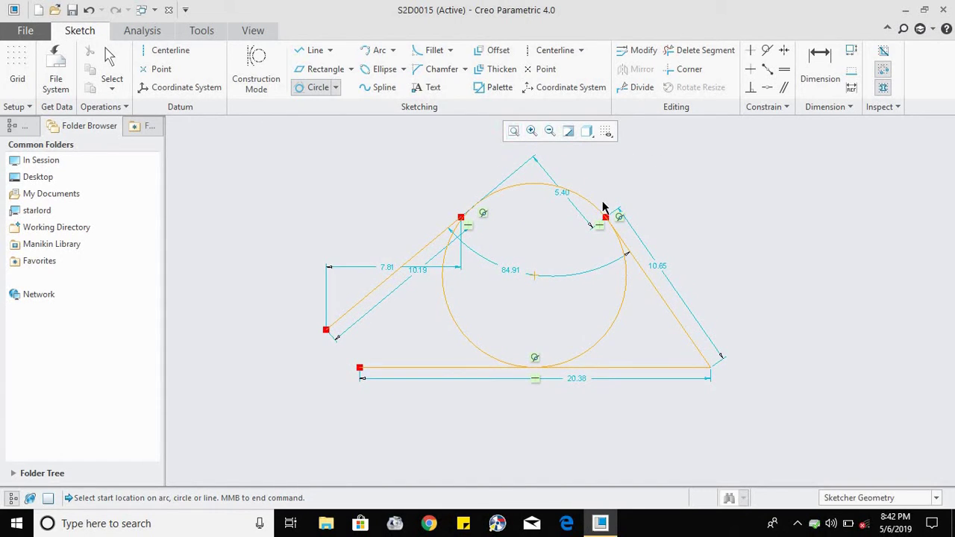
key("ctrl+z")
key("ctrl+z")
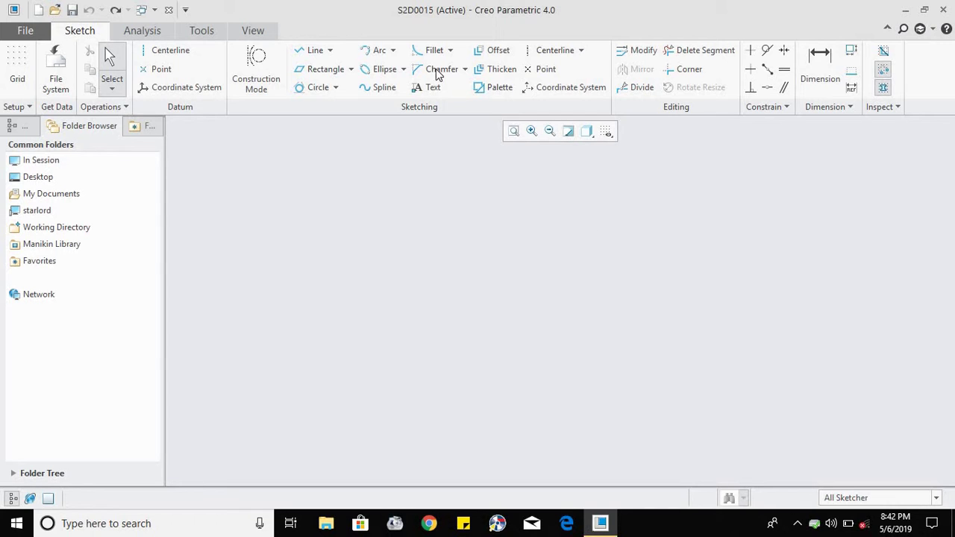
- Draw a three-point arc that dips downward between its two endpoints
left_click(394, 50)
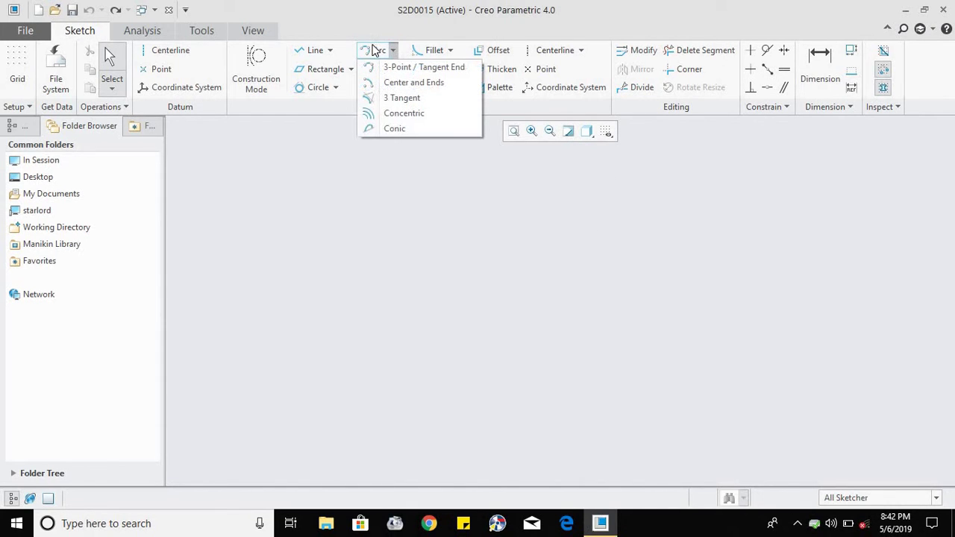
left_click(377, 50)
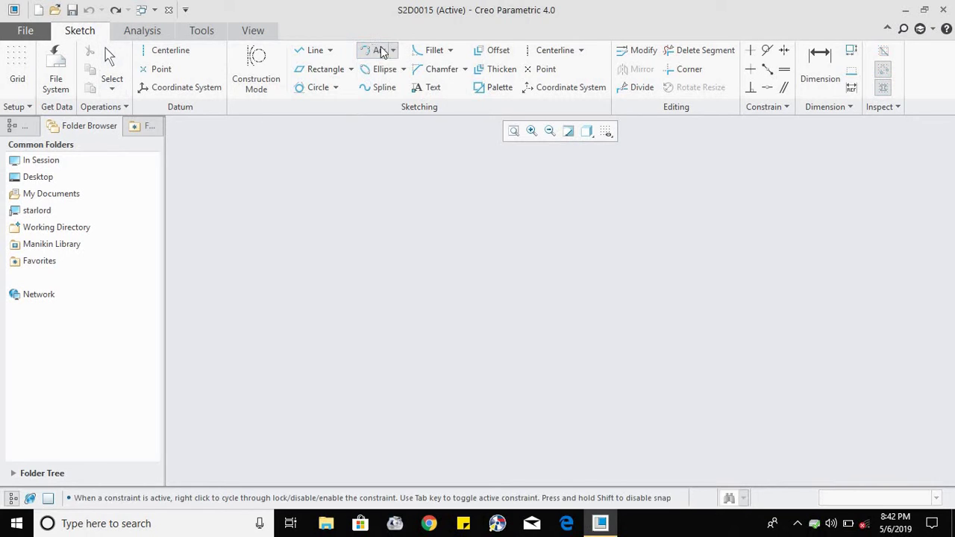
left_click(394, 50)
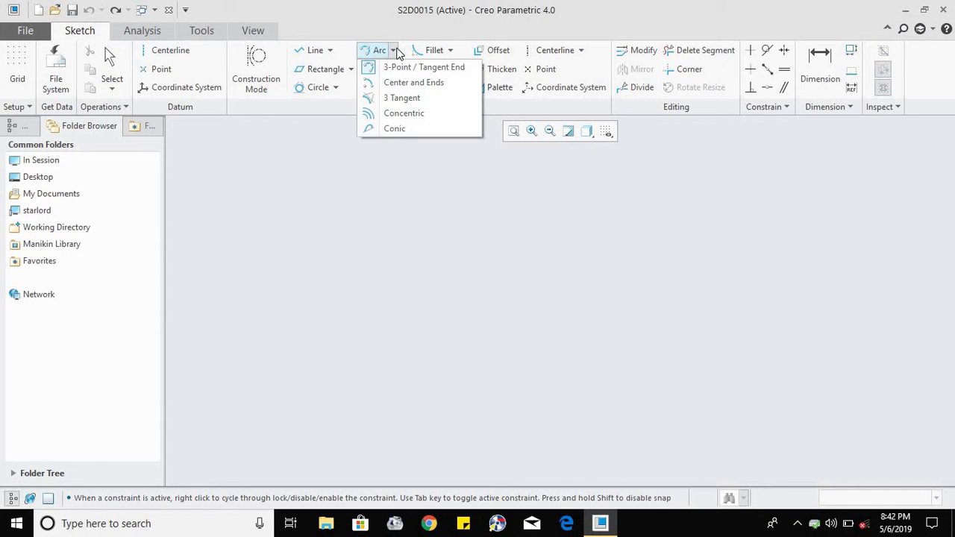
left_click(374, 50)
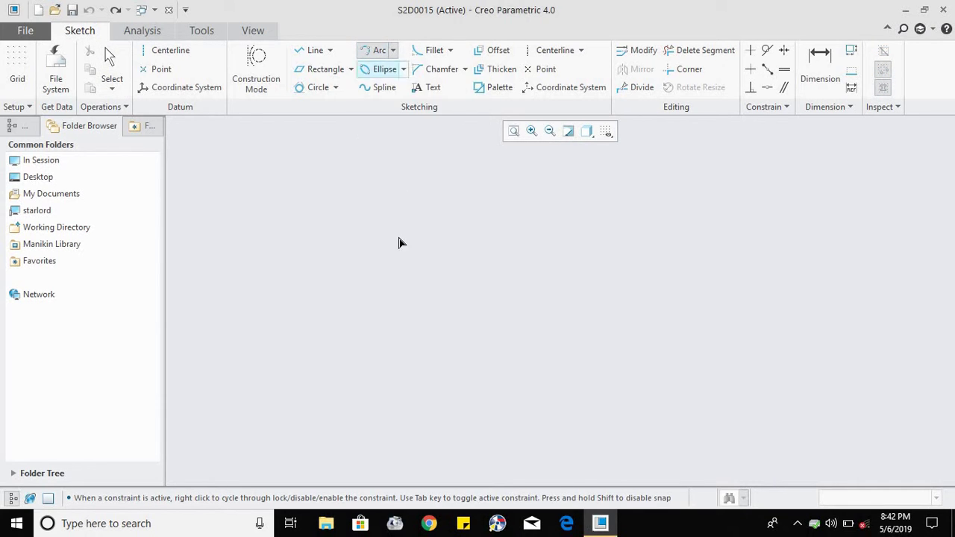
left_click(353, 244)
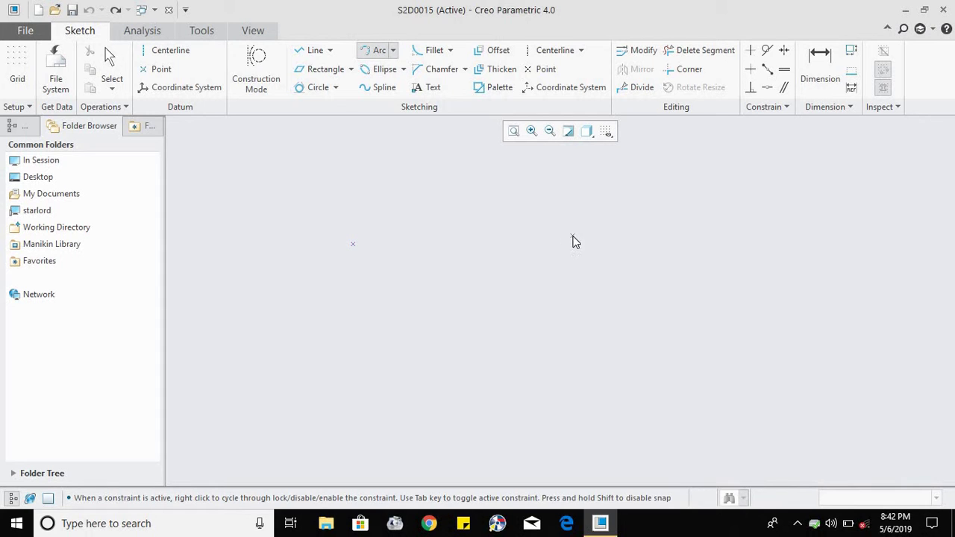
left_click(573, 241)
left_click(519, 312)
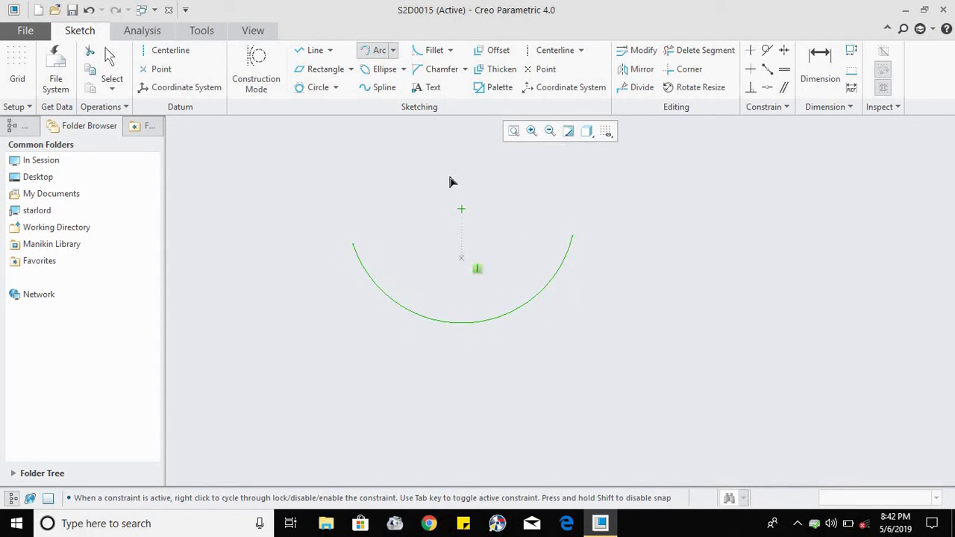
middle_click(515, 200)
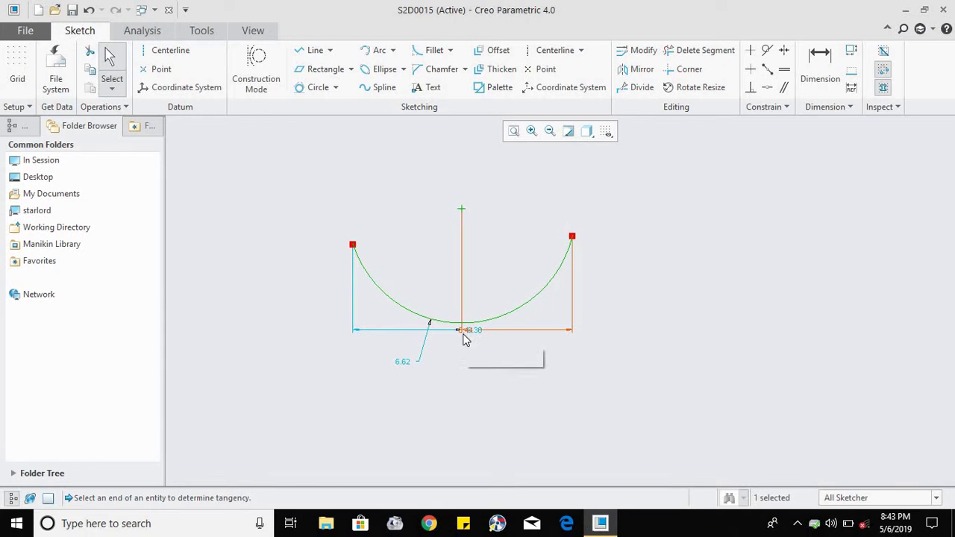
- Deselect the arc and undo it, leaving the sketch empty
left_click(443, 369)
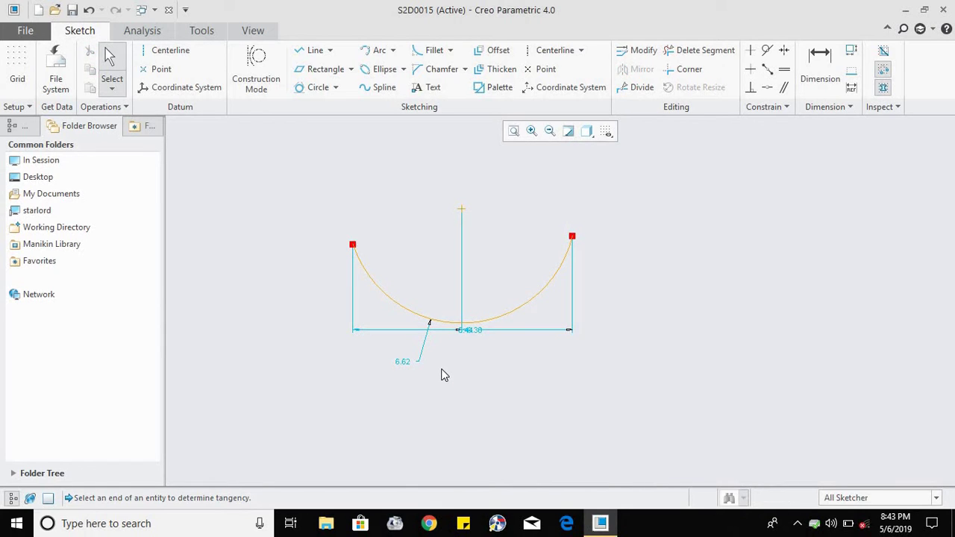
key("ctrl+z")
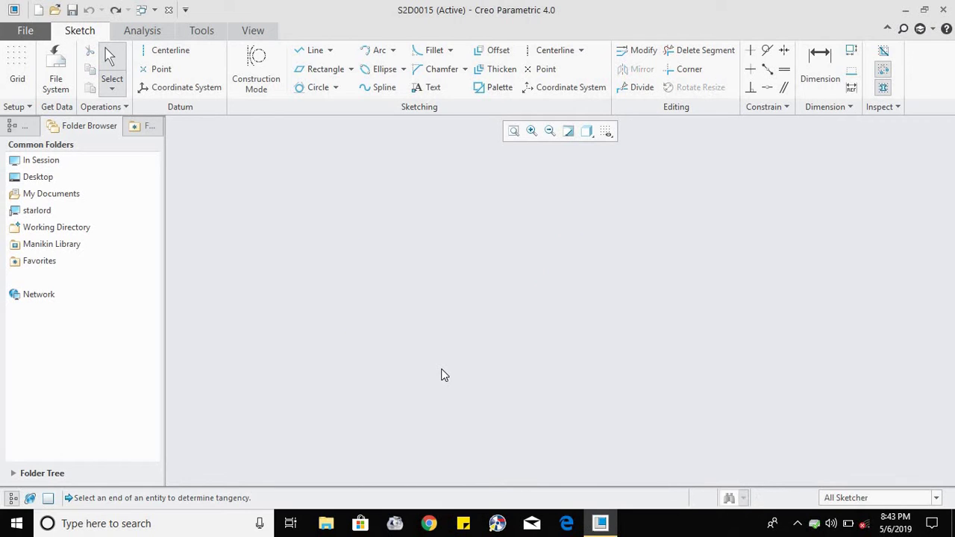
left_click(393, 50)
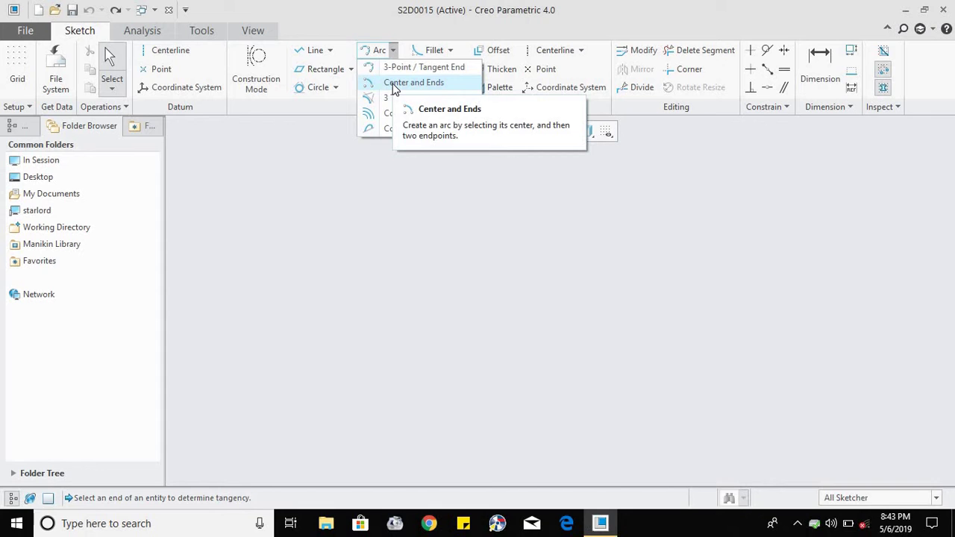
- Draw a centre-and-ends arc, then undo it so the sketch is blank
left_click(393, 85)
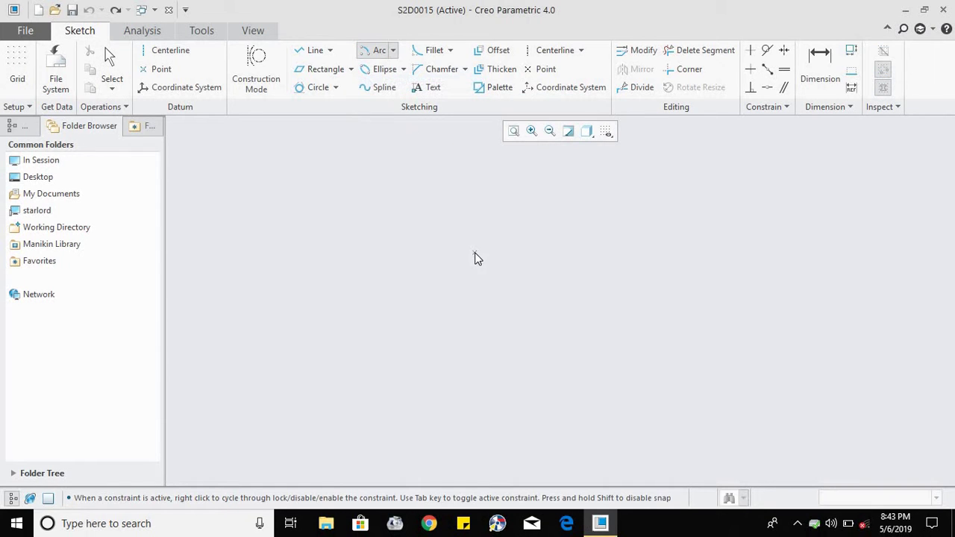
left_click(373, 323)
left_click(597, 251)
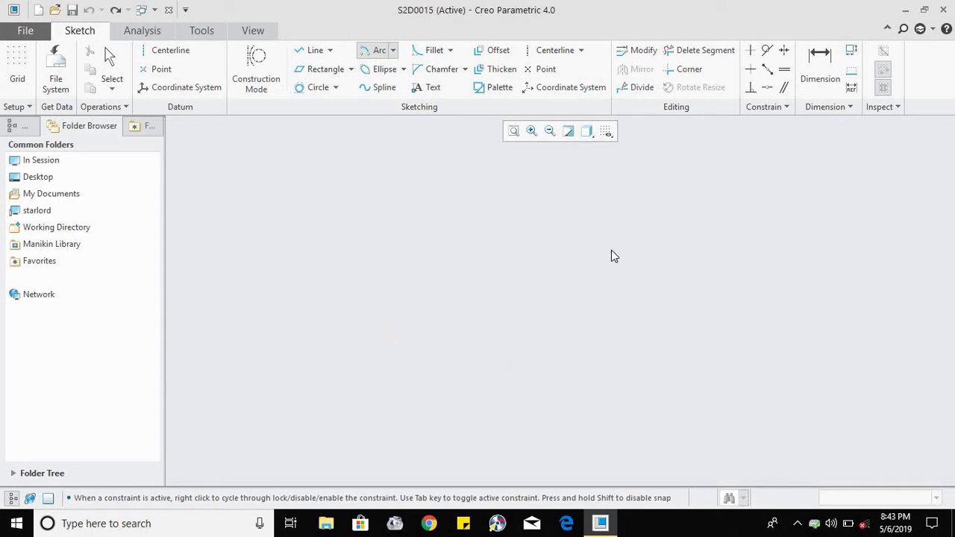
middle_click(761, 263)
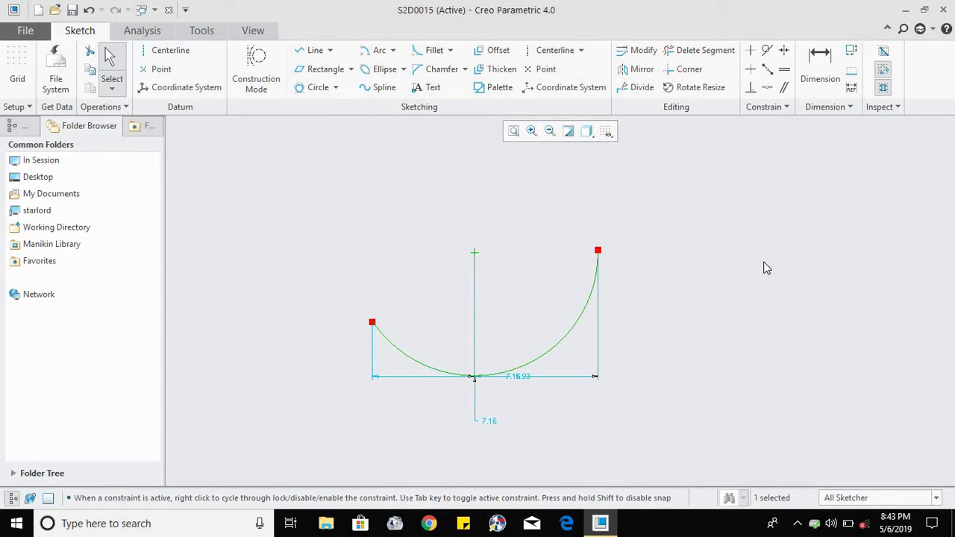
left_click(762, 267)
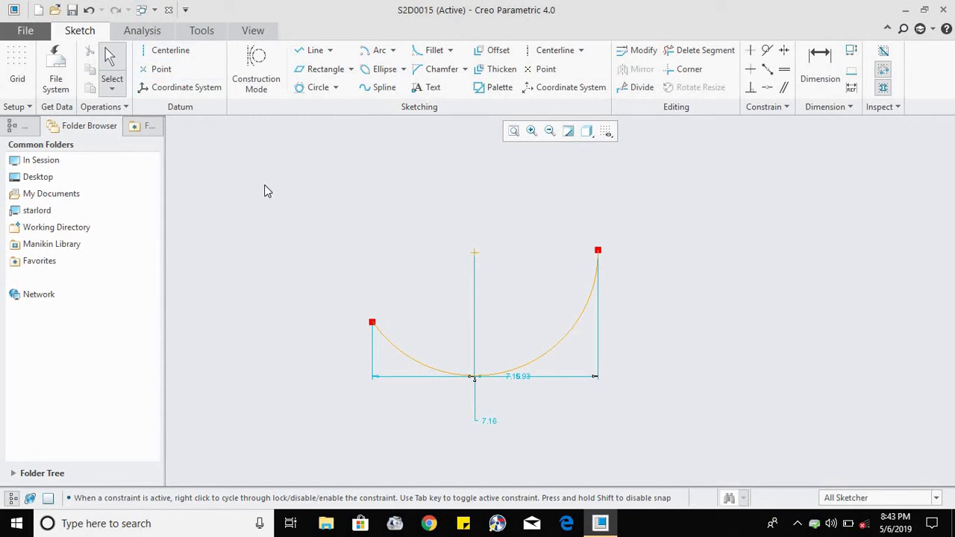
key("ctrl+z")
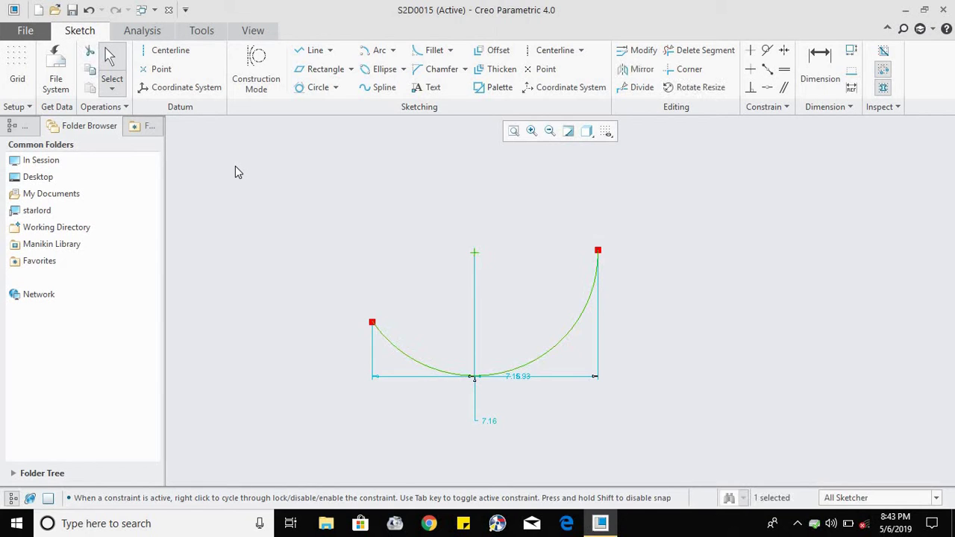
key("ctrl+z")
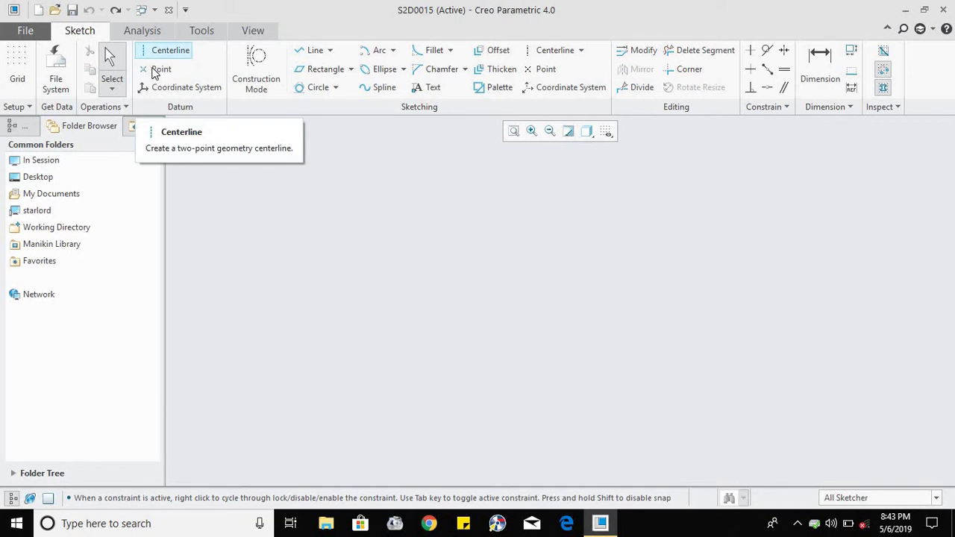
- Place two sketch points on the empty sketch
left_click(157, 69)
left_click(450, 246)
left_click(398, 287)
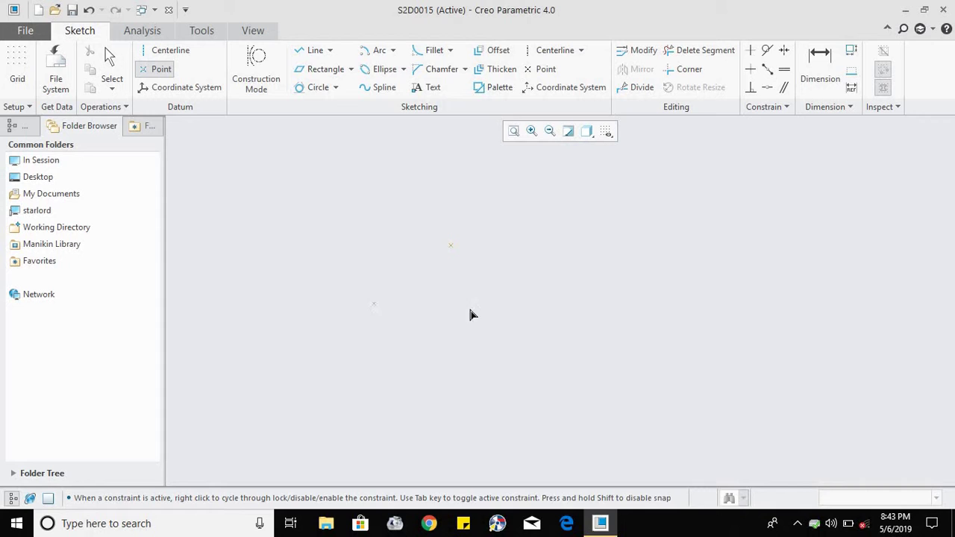
- Draw another arc from a start to an end point, then undo it
left_click(379, 49)
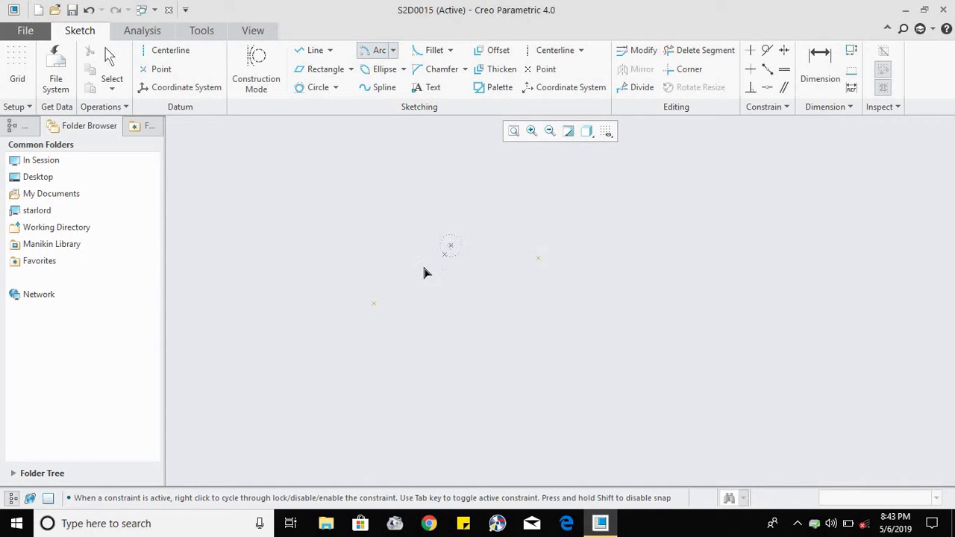
left_click(373, 303)
left_click(541, 259)
middle_click(660, 312)
key("ctrl+z")
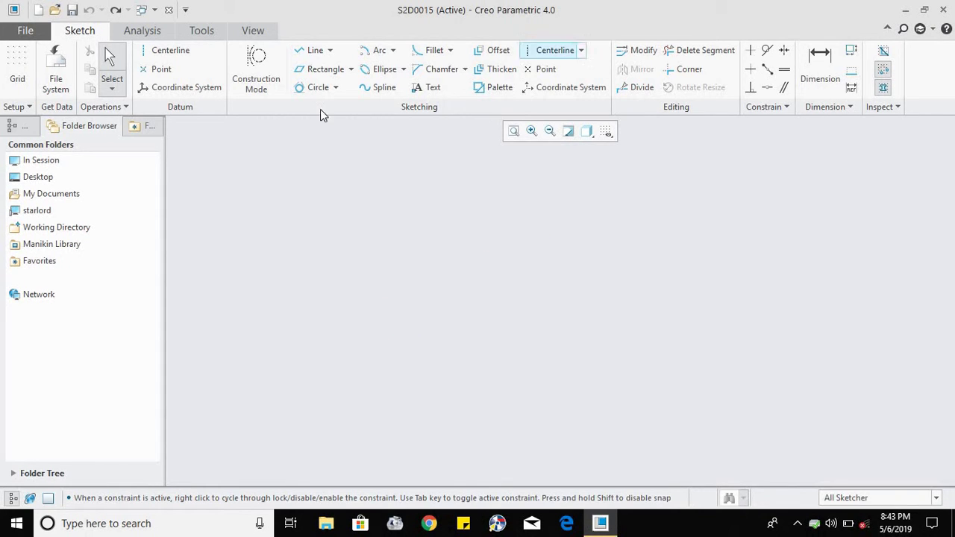
left_click(393, 50)
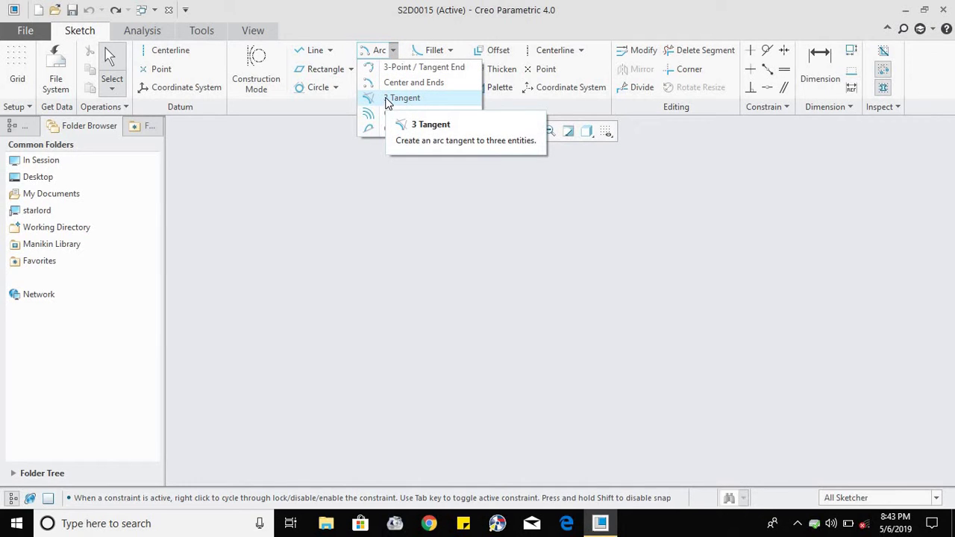
- Sketch a triangle from three connected lines
left_click(320, 189)
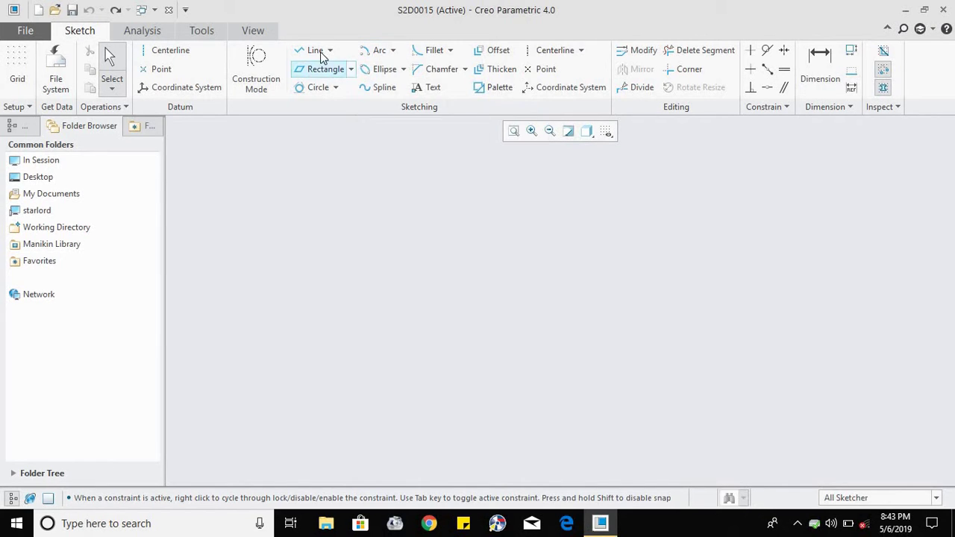
left_click(313, 51)
left_click(458, 367)
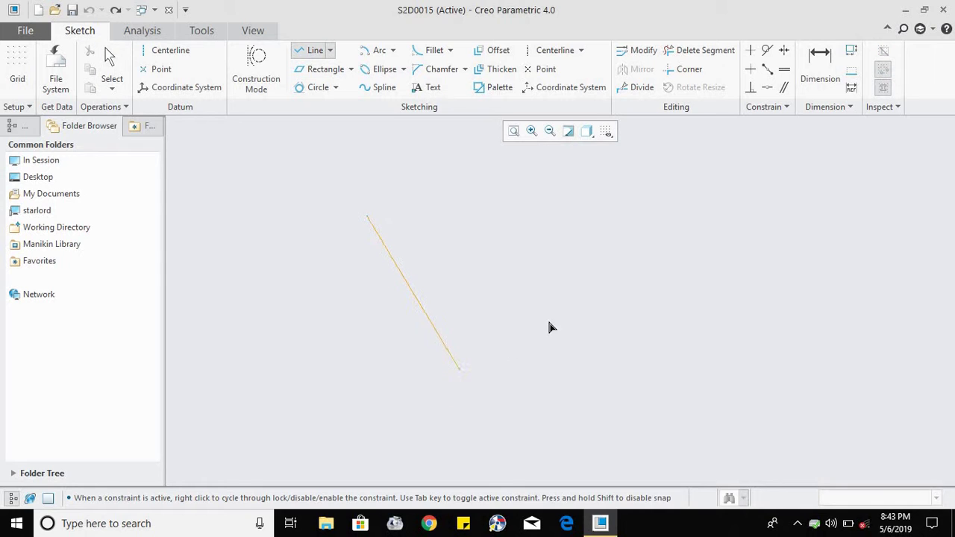
left_click(620, 216)
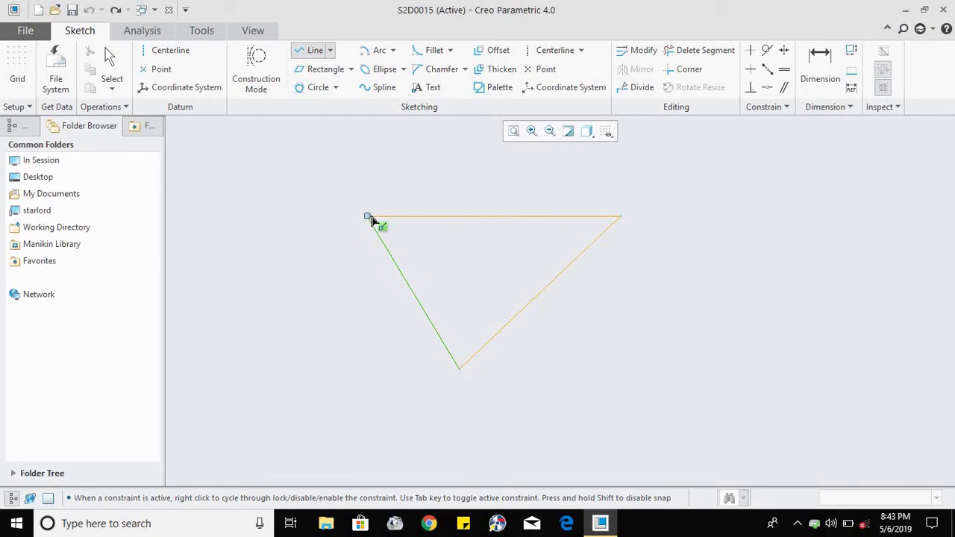
left_click(367, 217)
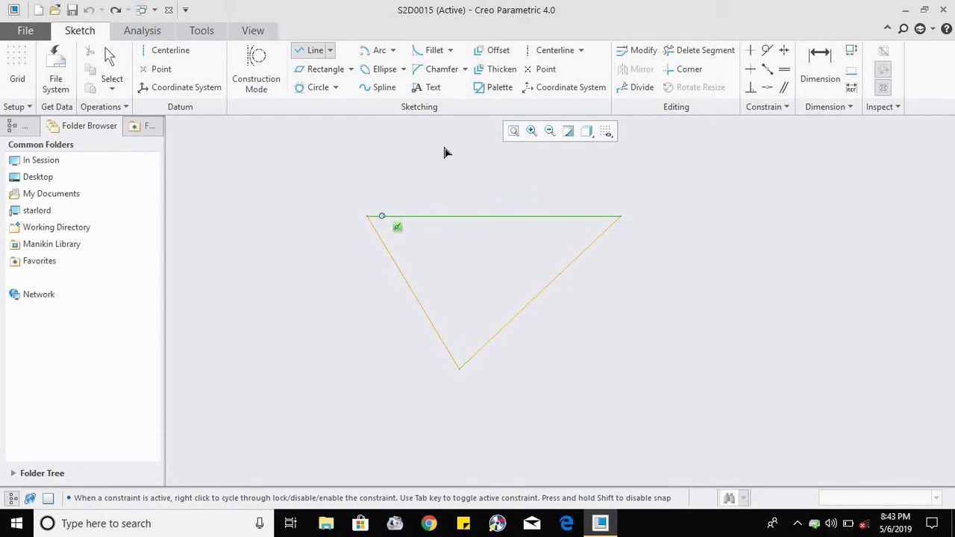
- Add an arc tangent to the triangle's left, top and right sides, then undo everything
left_click(392, 50)
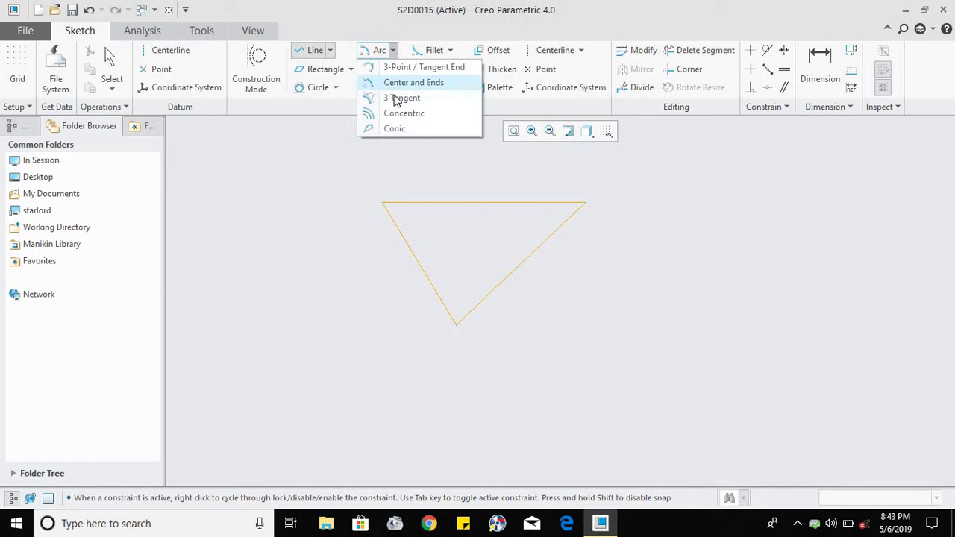
left_click(394, 99)
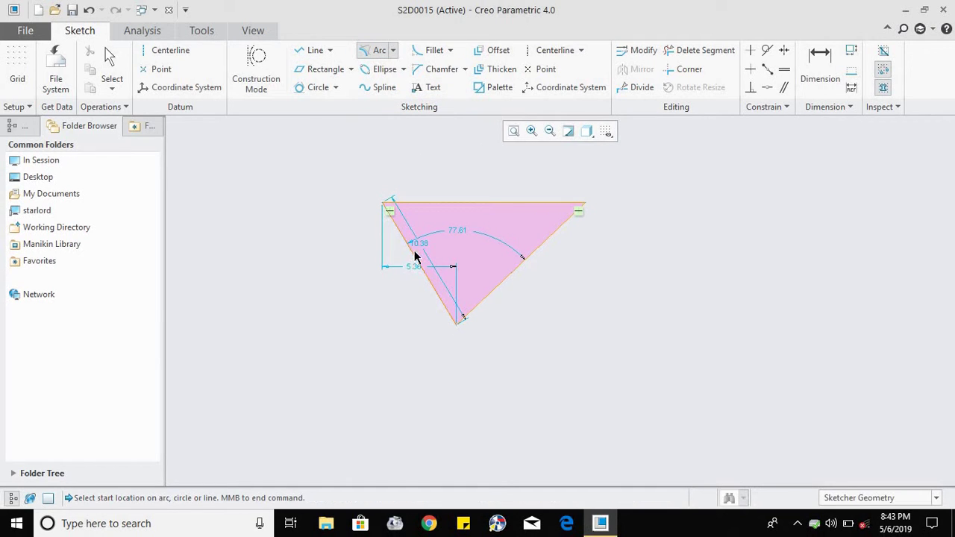
left_click(416, 256)
left_click(453, 208)
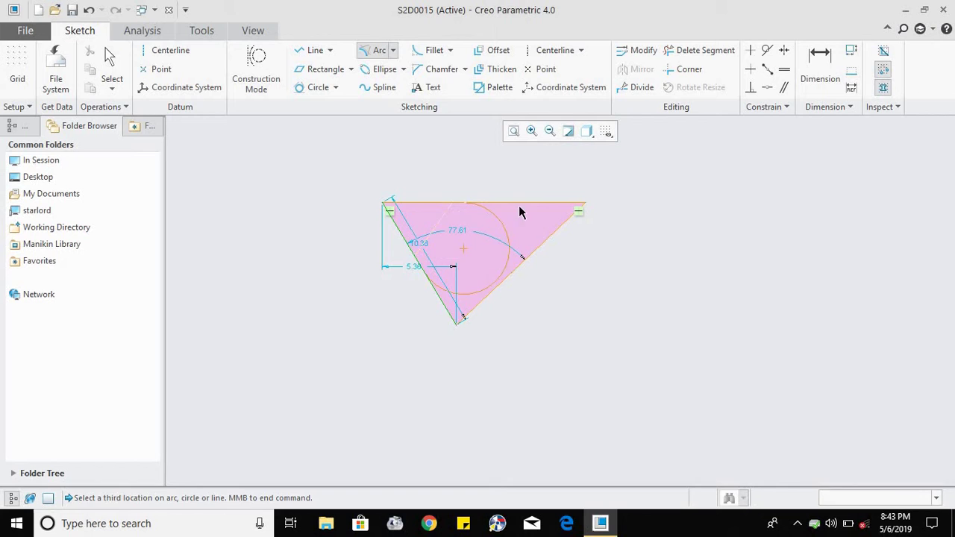
left_click(526, 260)
middle_click(638, 247)
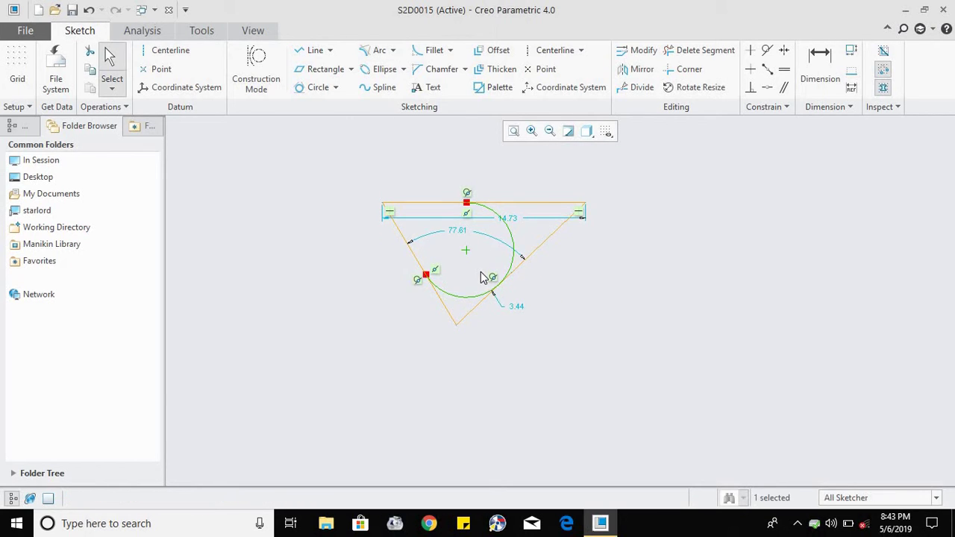
scroll(480, 277, "up", 3)
scroll(479, 277, "down", 3)
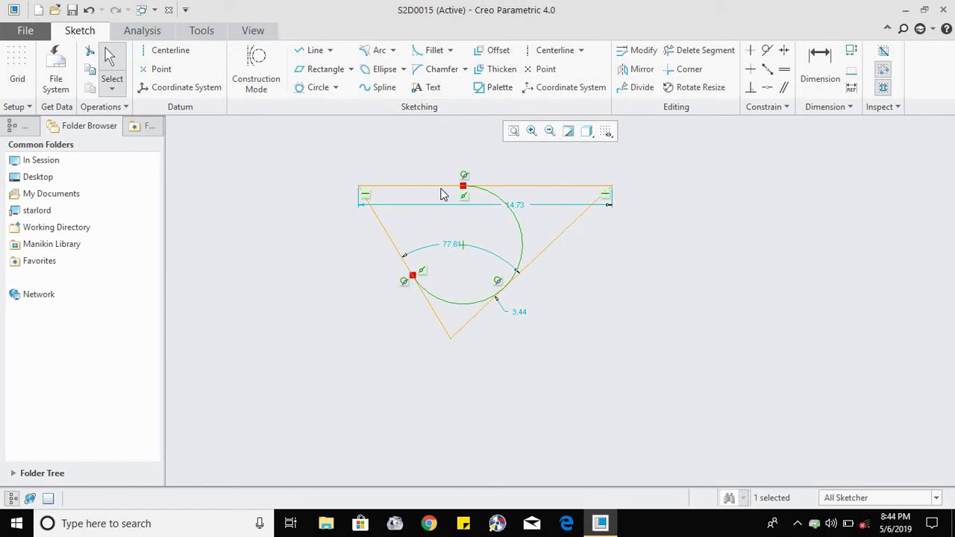
left_click(565, 330)
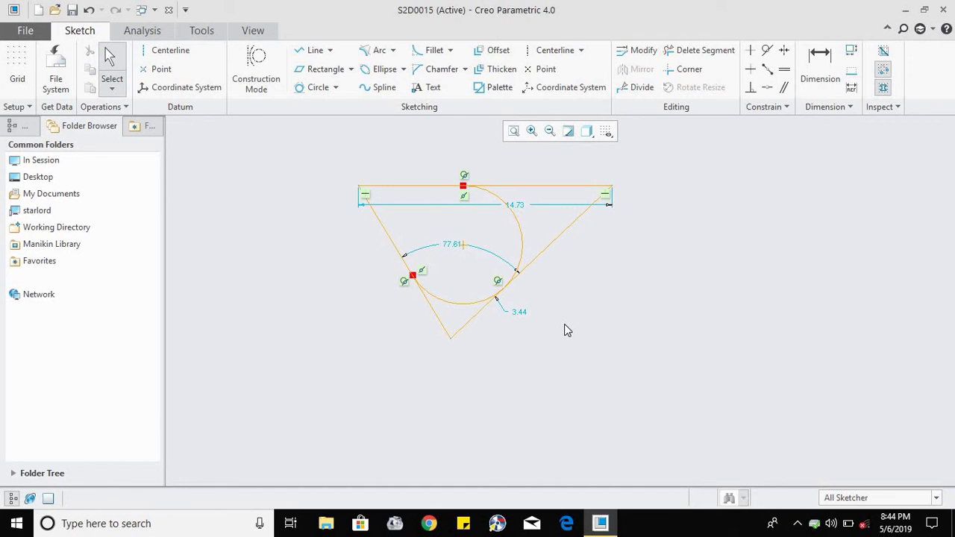
key("ctrl+z")
key("ctrl+z")
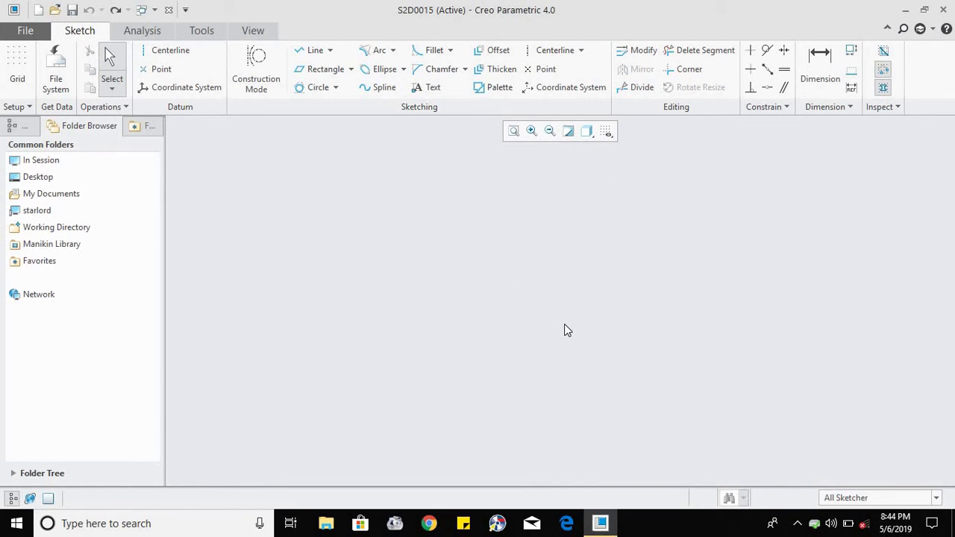
- Draw a three-point reference arc
left_click(393, 50)
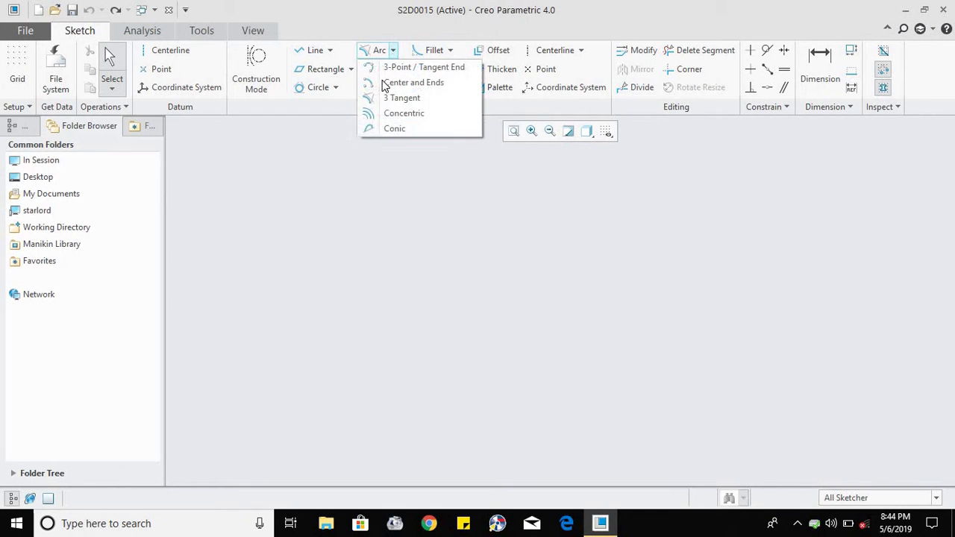
left_click(382, 116)
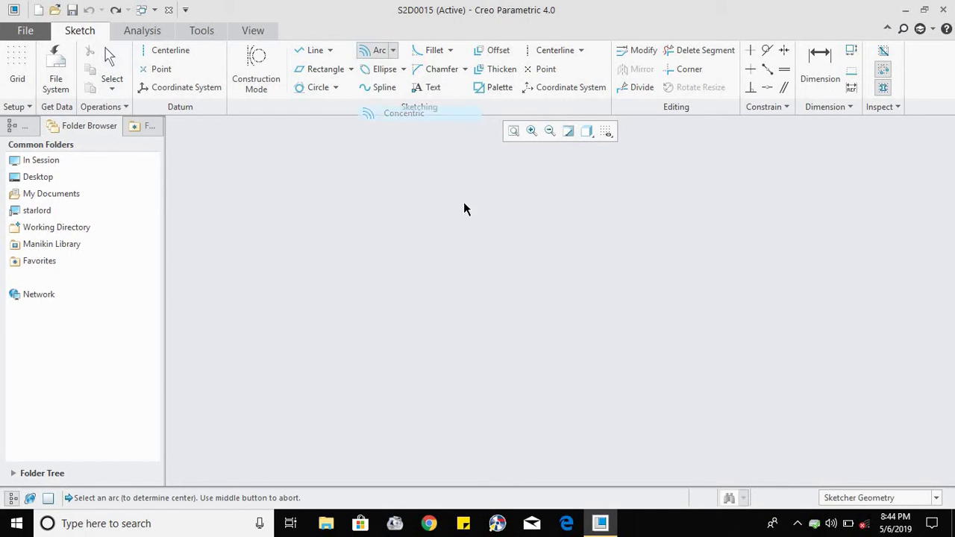
left_click(392, 50)
left_click(402, 66)
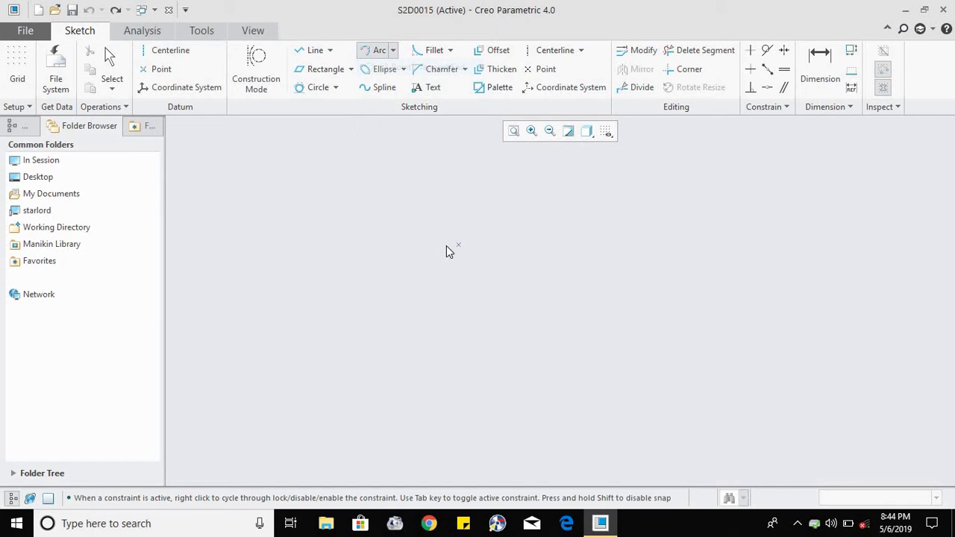
left_click(446, 245)
left_click(560, 233)
left_click(538, 259)
- Add three arcs concentric with the reference arc, then undo all arcs
left_click(392, 50)
left_click(395, 113)
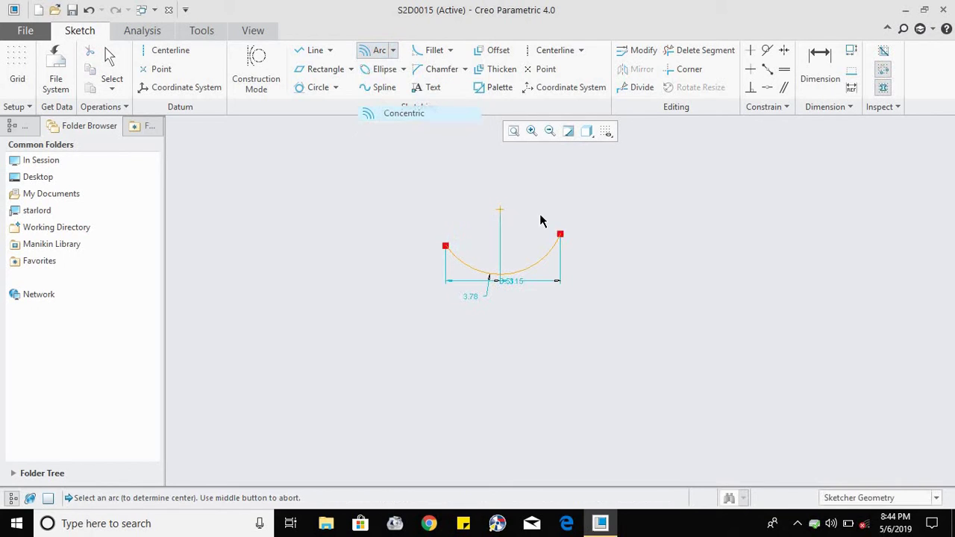
left_click(500, 210)
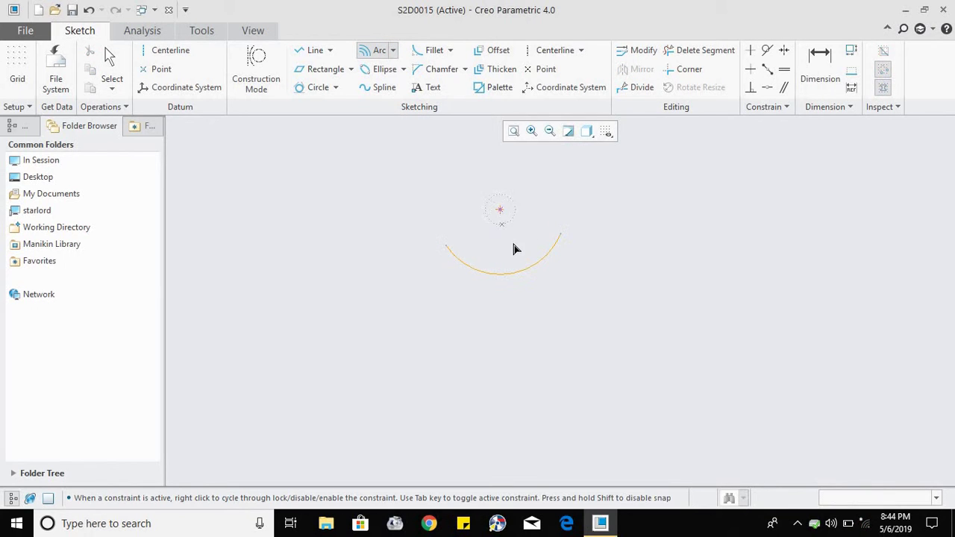
left_click(581, 257)
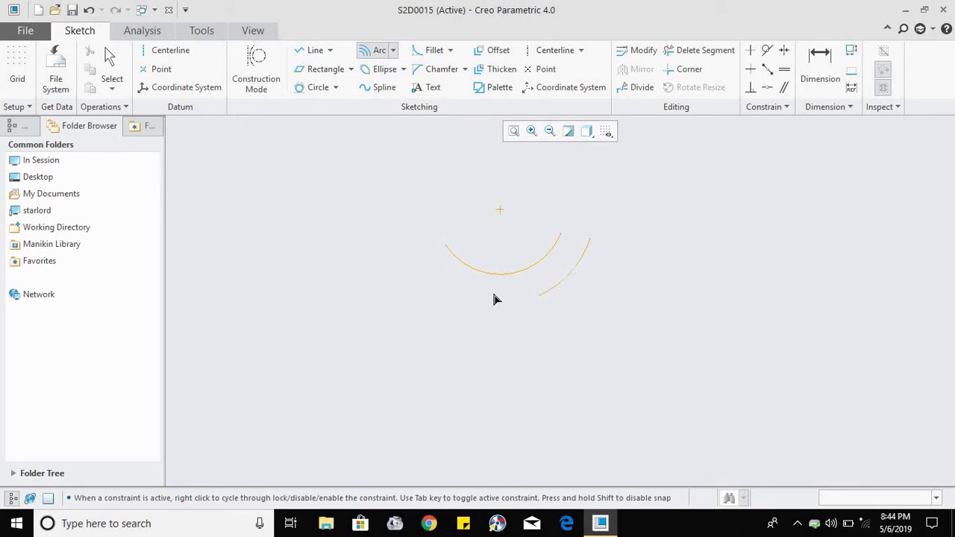
left_click(417, 263)
left_click(391, 265)
left_click(535, 326)
left_click(624, 248)
middle_click(839, 254)
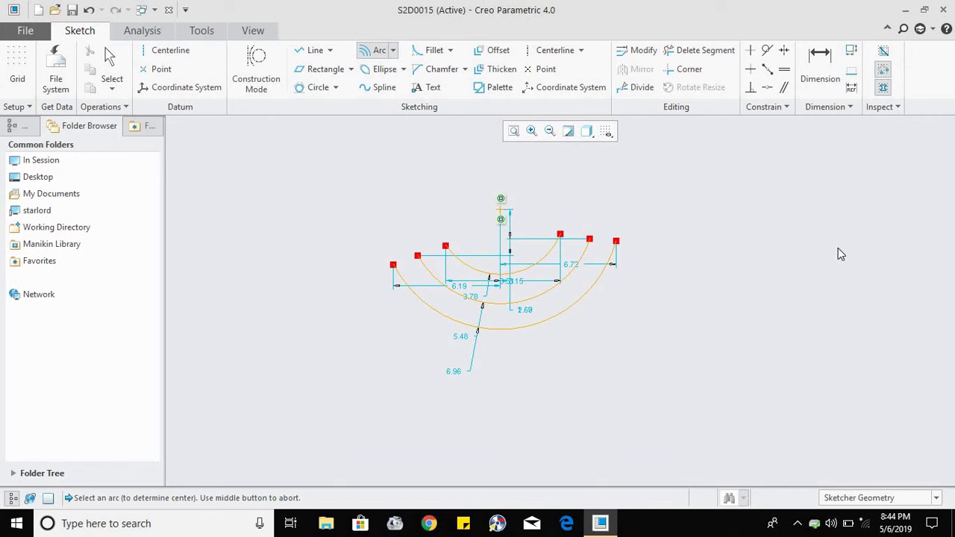
key("ctrl+z")
key("ctrl+z")
key("ctrl+z")
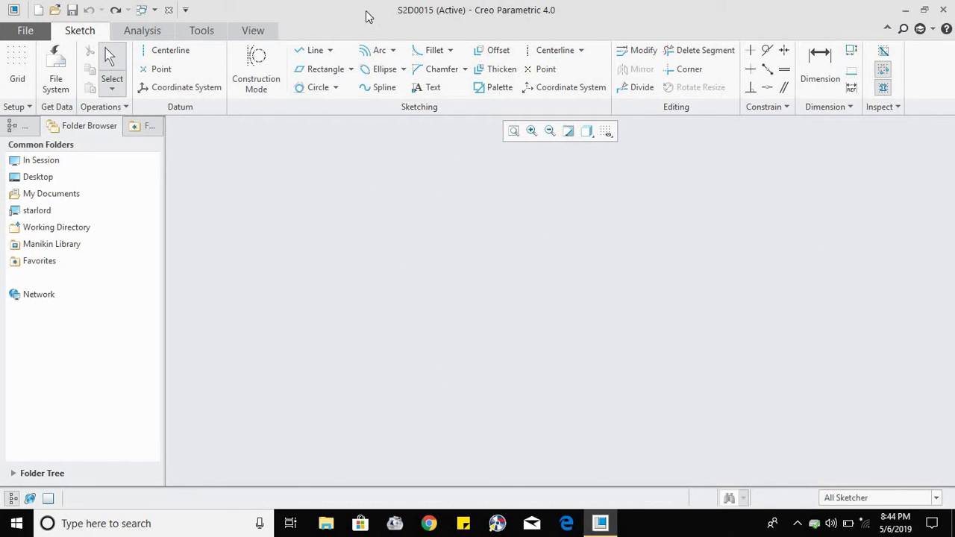
- Sketch a conic from two endpoints and a shoulder point, then undo it
left_click(392, 50)
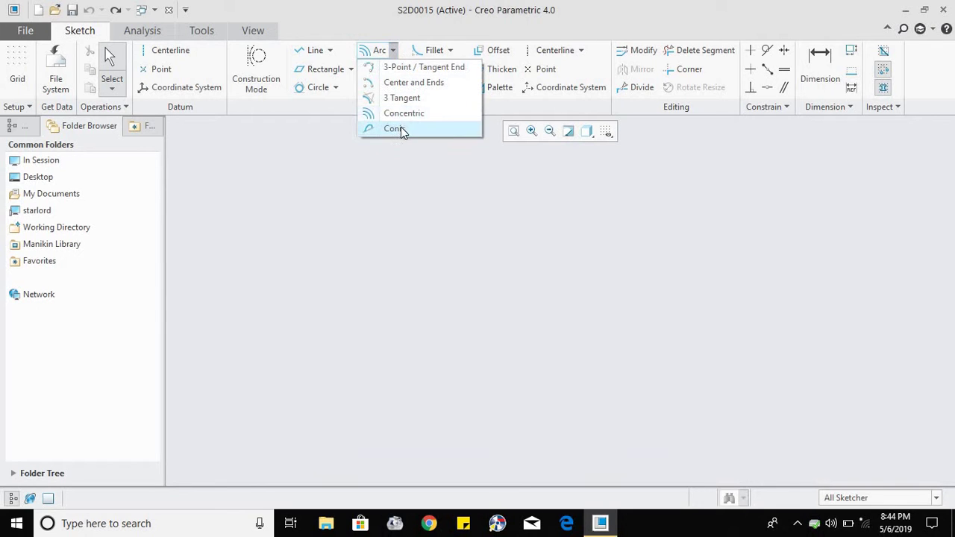
left_click(400, 129)
left_click(438, 315)
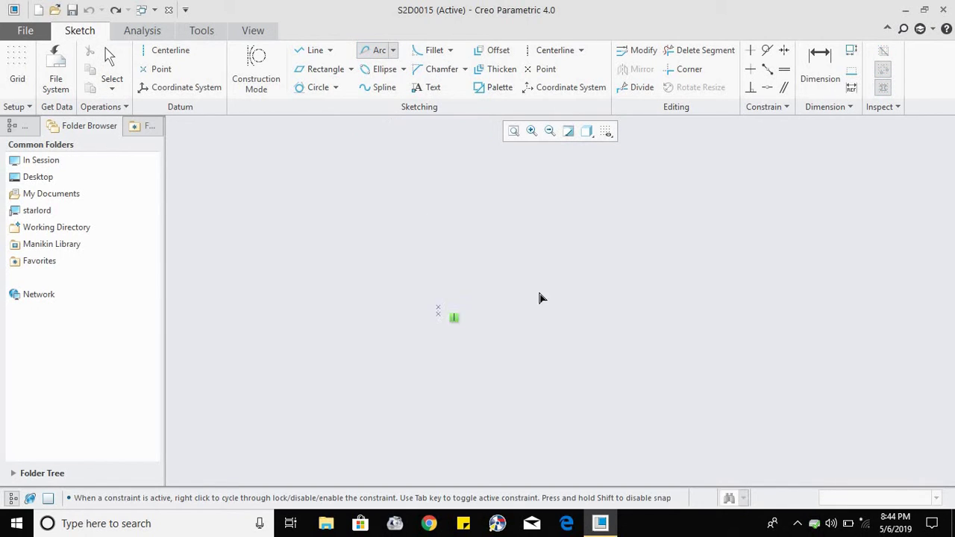
left_click(553, 292)
left_click(451, 217)
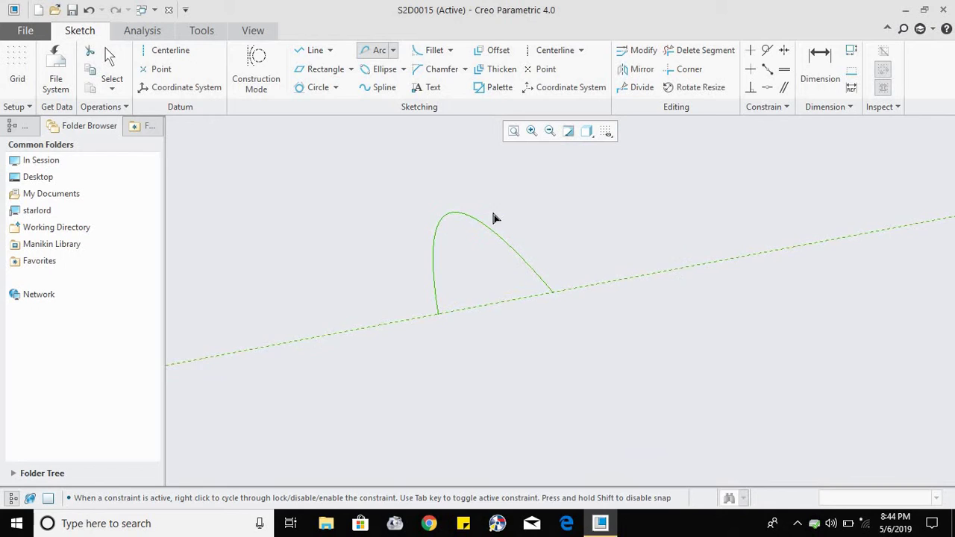
middle_click(613, 220)
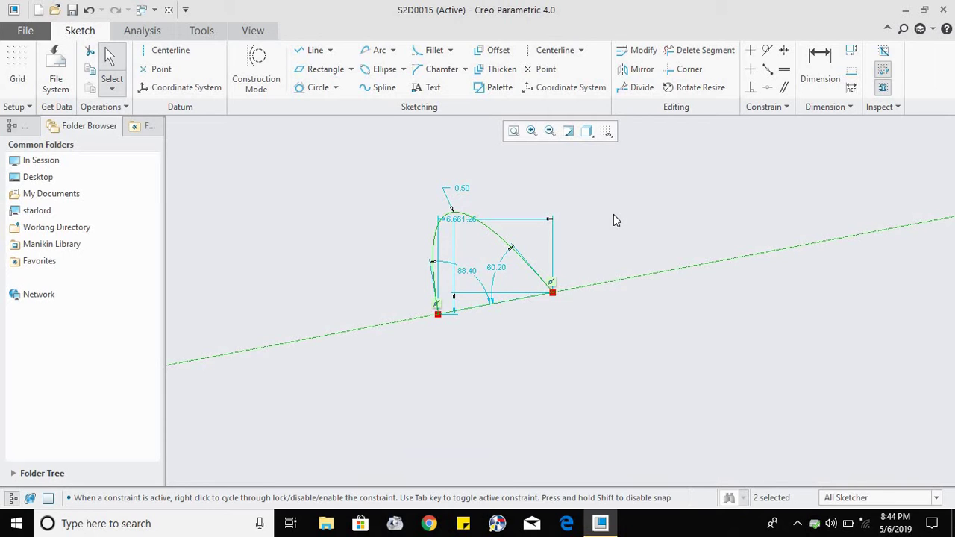
key("ctrl+z")
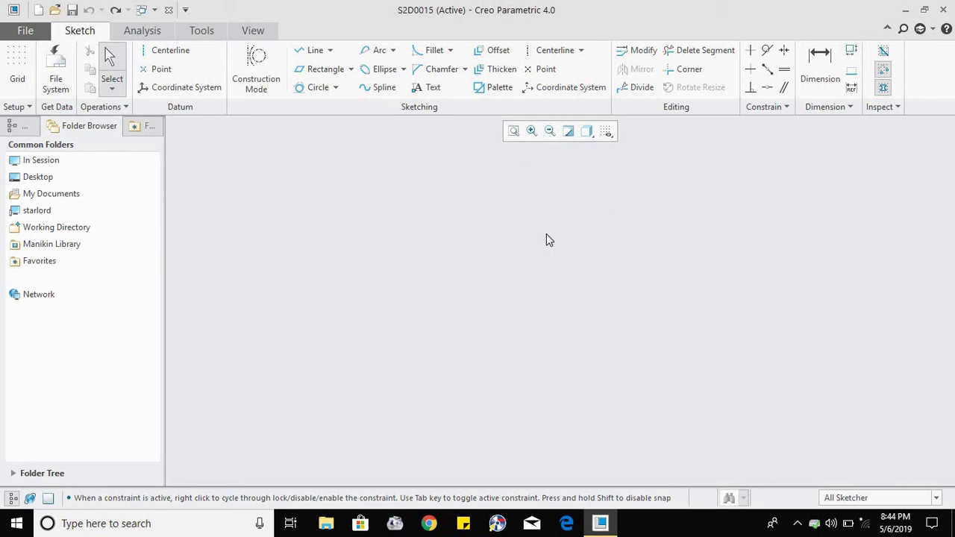
left_click(377, 50)
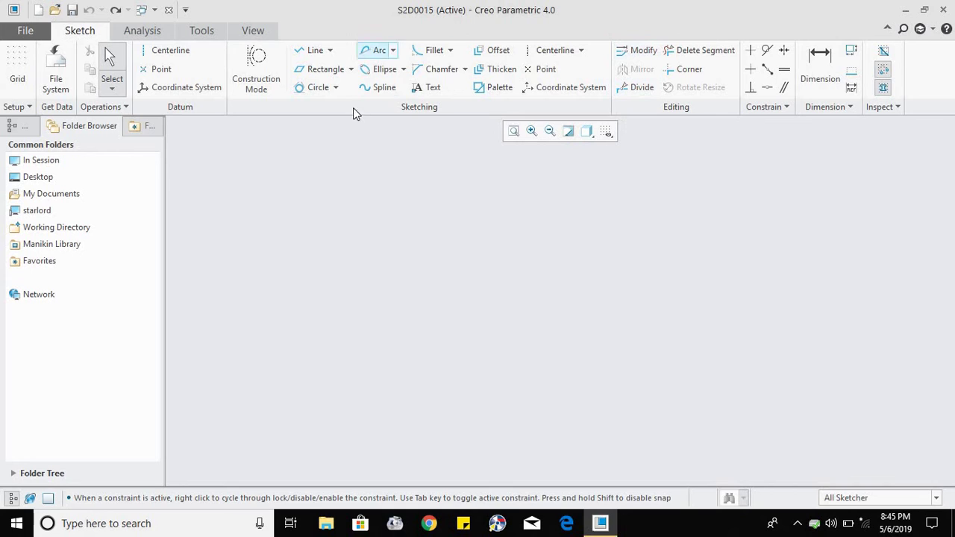
left_click(379, 88)
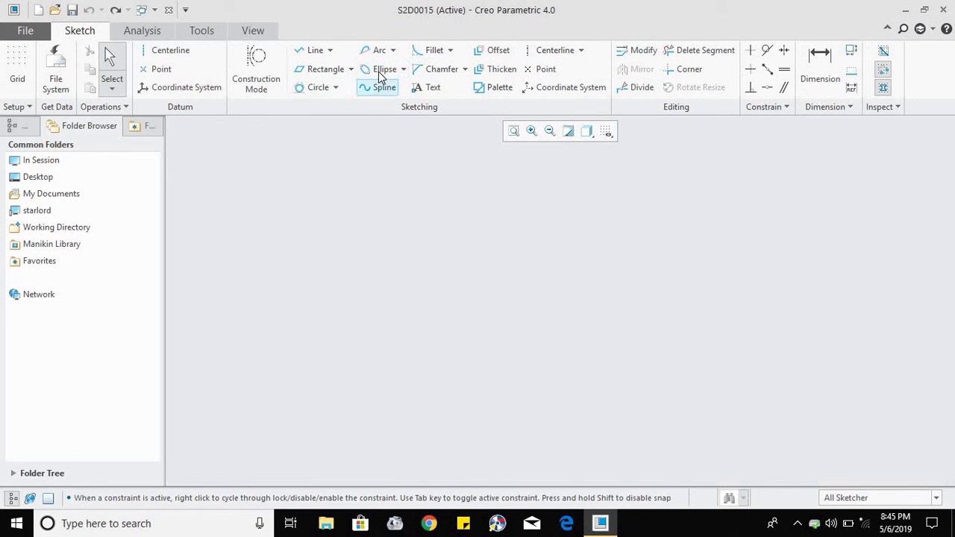
left_click(431, 88)
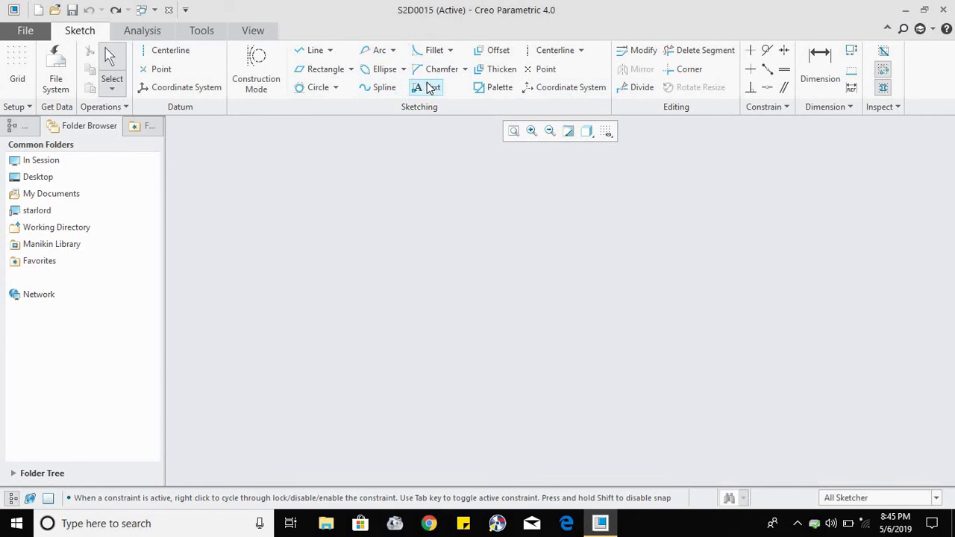